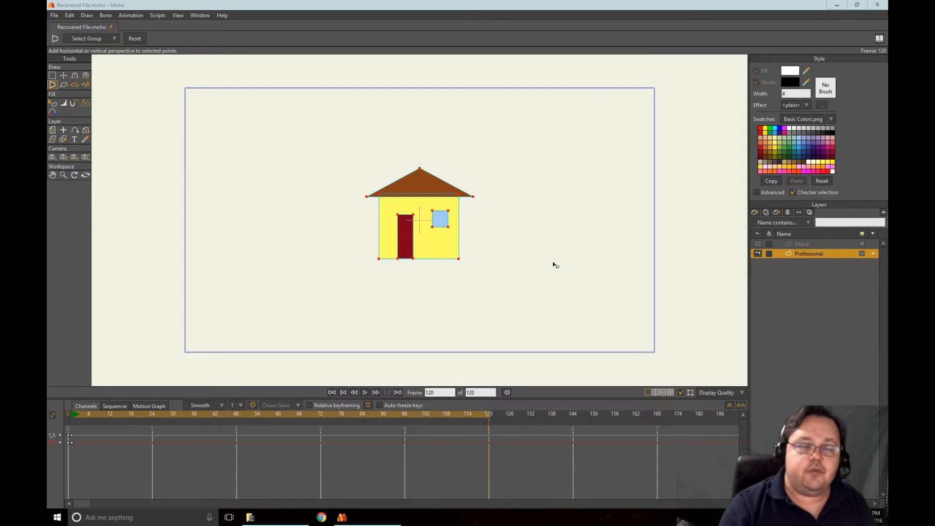
Apply horizontal perspective to the whole house at frame 120, making its left side taller, and play the animation back
{"action": "left_click", "coordinate": [756, 249]}
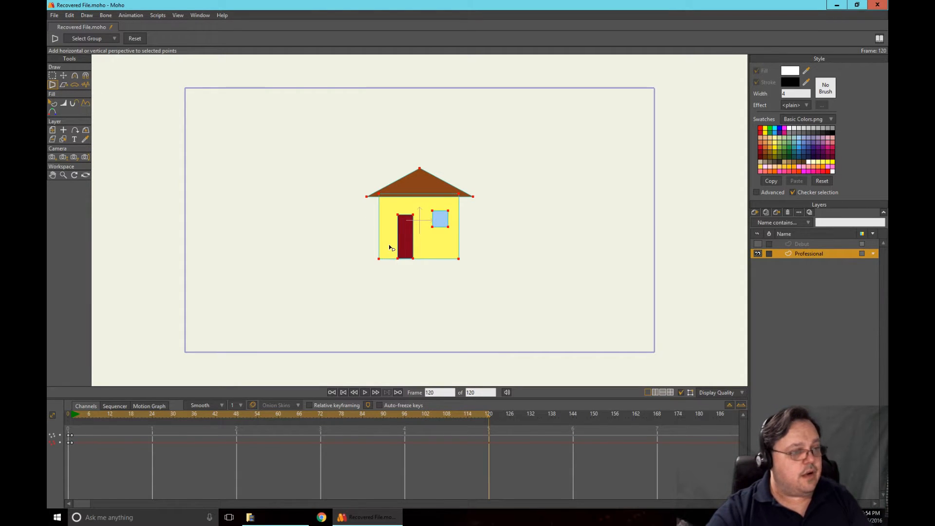
{"action": "left_click_drag", "start_coordinate": [389, 248], "coordinate": [471, 255]}
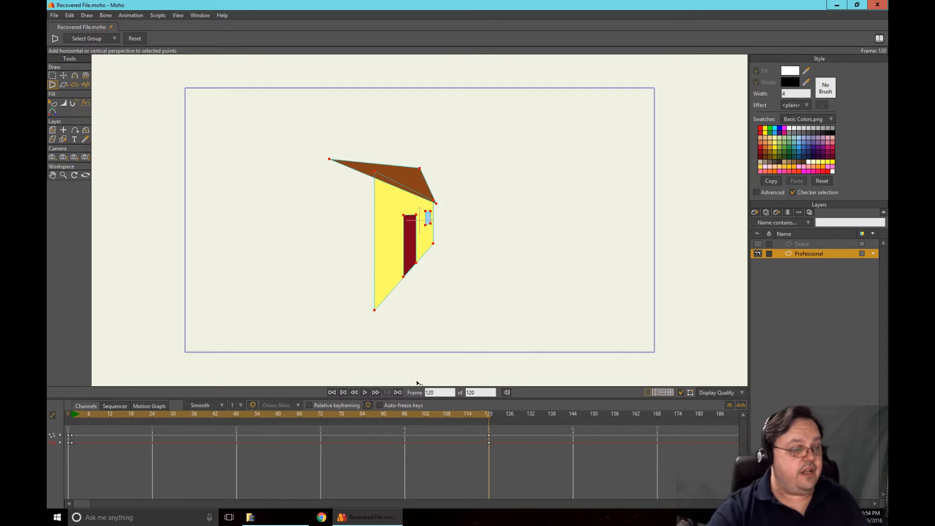
{"action": "left_click", "coordinate": [364, 392]}
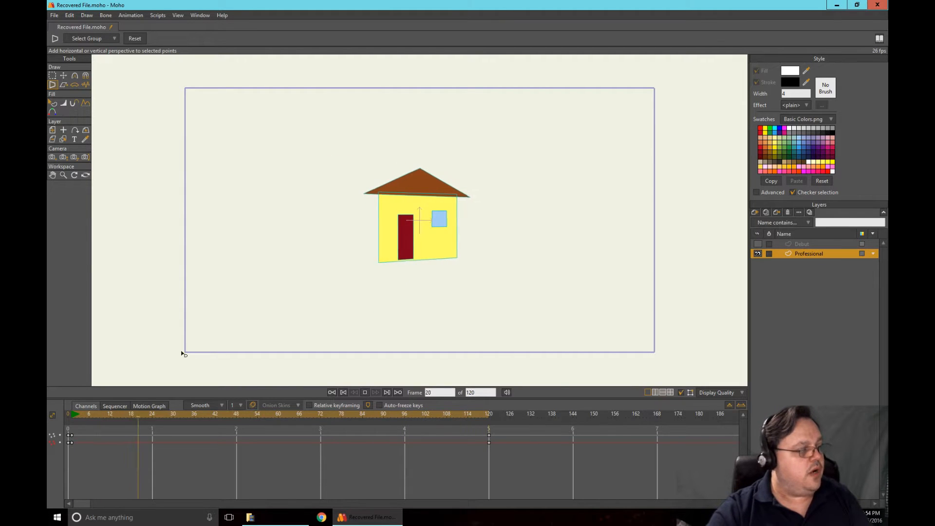
{"action": "left_click", "coordinate": [365, 392]}
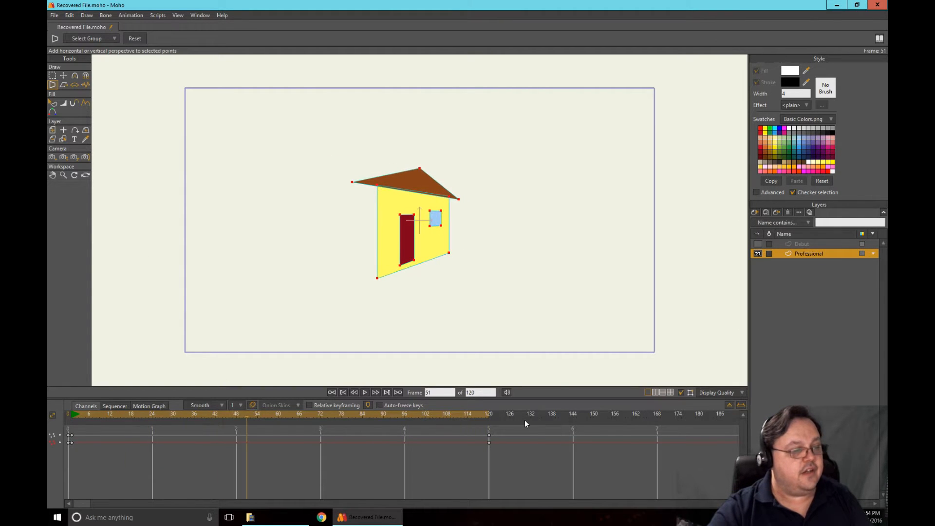
Try enlarging the house and moving it toward the canvas's left edge at frame 120, play it back, and undo the change
{"action": "left_click", "coordinate": [489, 413]}
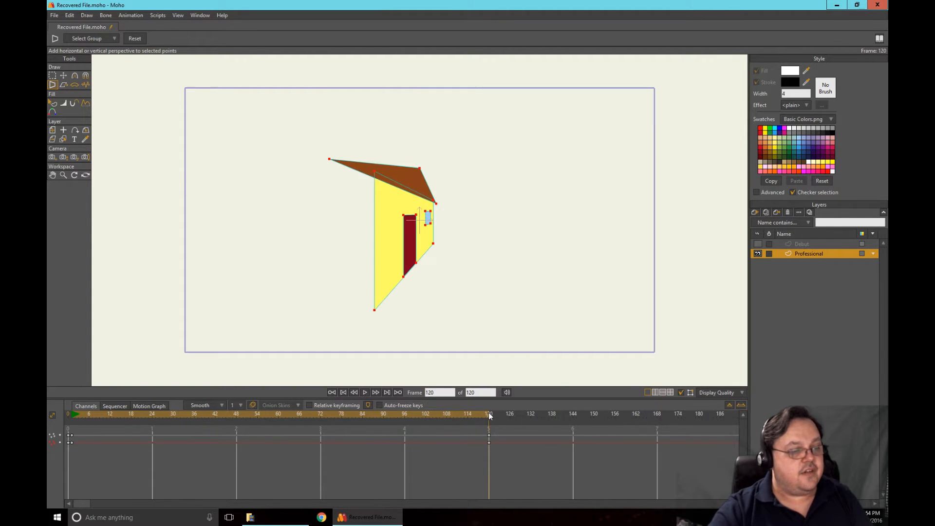
{"action": "left_click", "coordinate": [63, 76]}
{"action": "left_click_drag", "start_coordinate": [438, 166], "coordinate": [525, 77]}
{"action": "left_click_drag", "start_coordinate": [437, 215], "coordinate": [236, 271]}
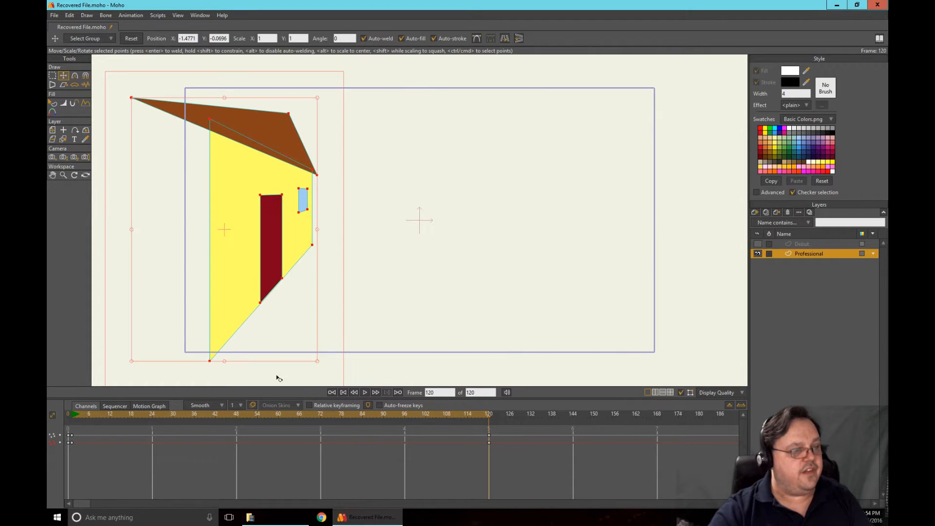
{"action": "left_click", "coordinate": [365, 392]}
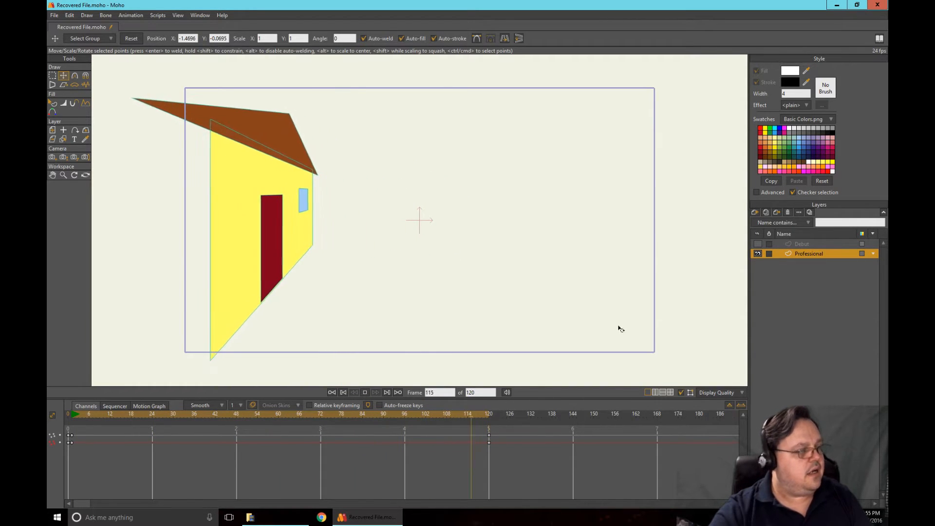
{"action": "left_click", "coordinate": [365, 392]}
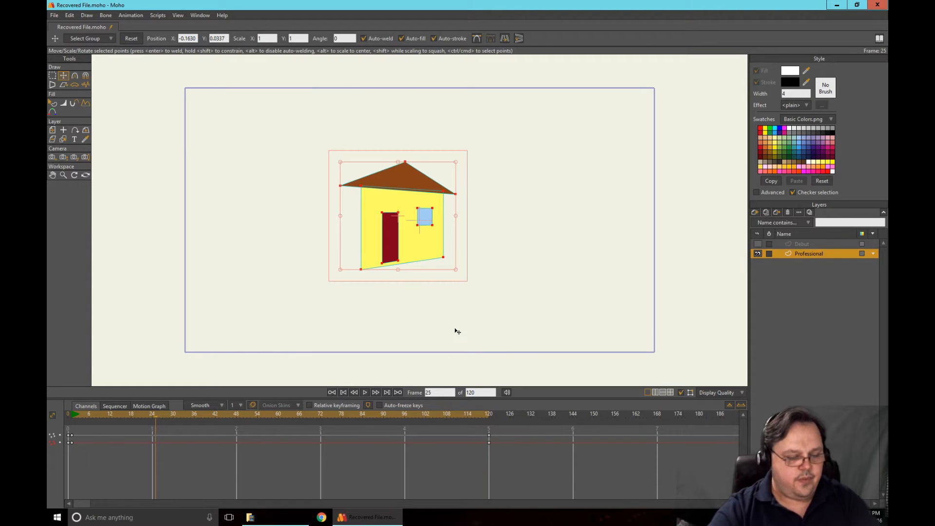
{"action": "key", "text": "ctrl+z"}
Replay the house's perspective animation, return to frame 120 and reactivate the Perspective Points tool
{"action": "left_click", "coordinate": [489, 415]}
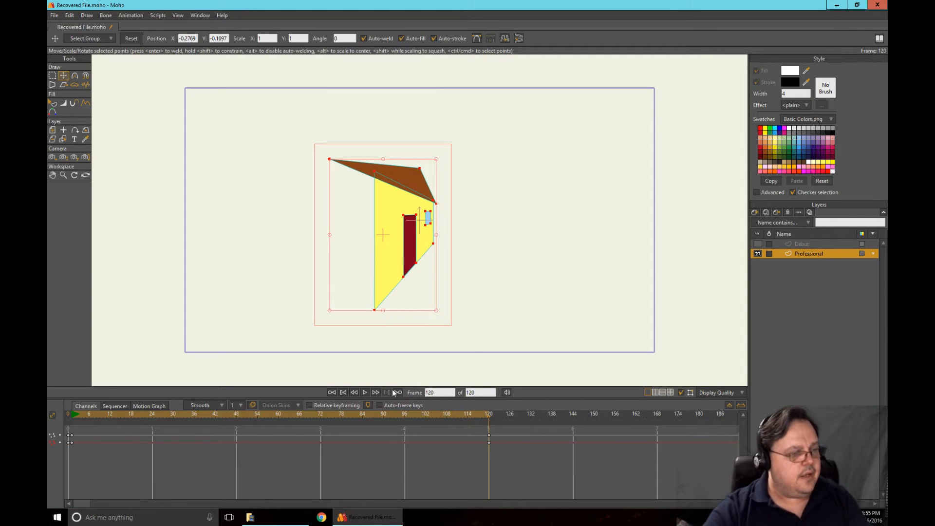
{"action": "left_click", "coordinate": [364, 393]}
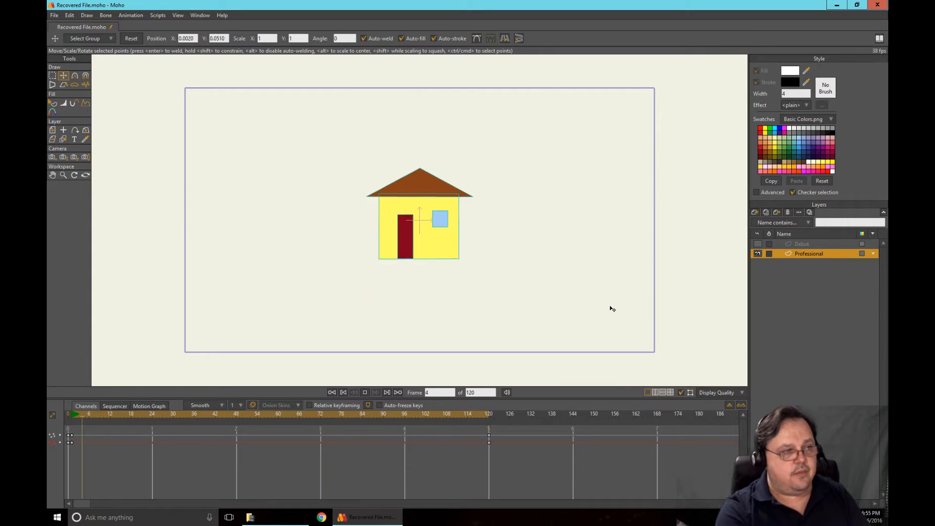
{"action": "left_click", "coordinate": [489, 413]}
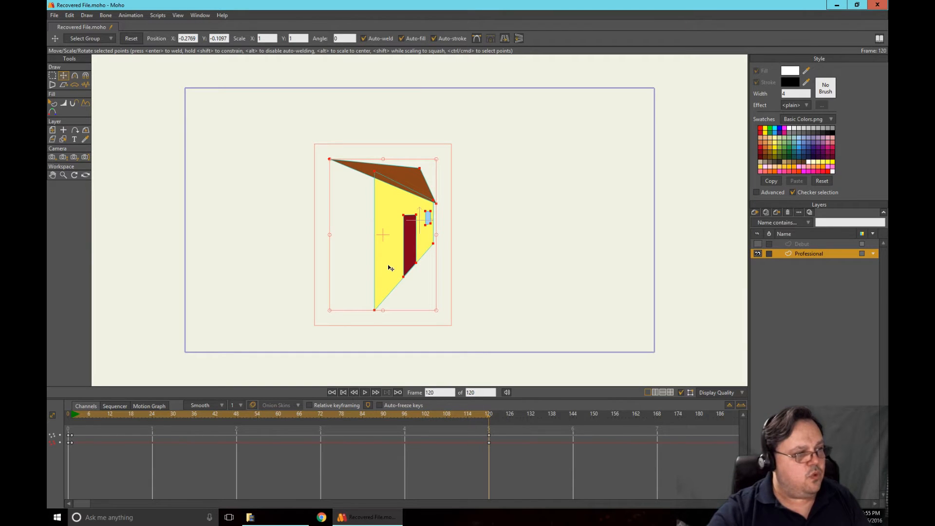
{"action": "left_click", "coordinate": [52, 84]}
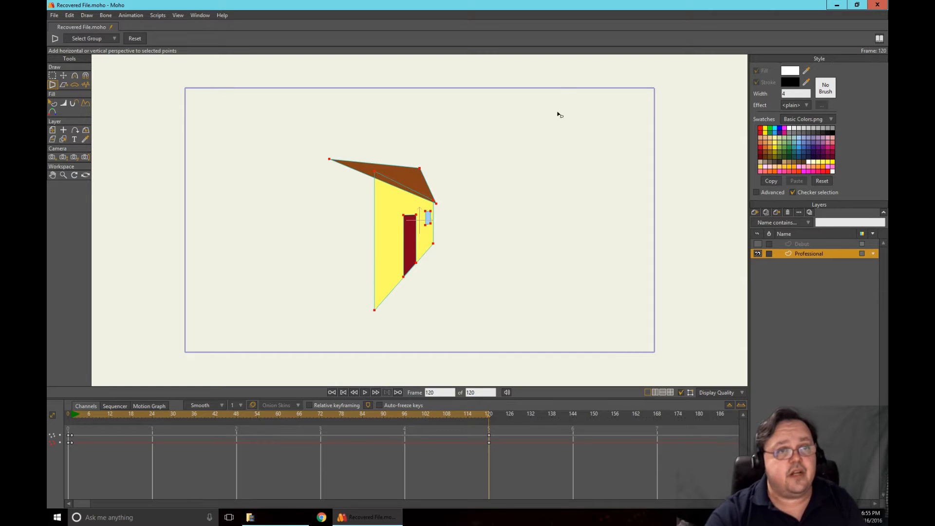
Minimize Moho, launch GIMP, and open perspective.jpg from the Images folder in it
{"action": "left_click", "coordinate": [837, 5]}
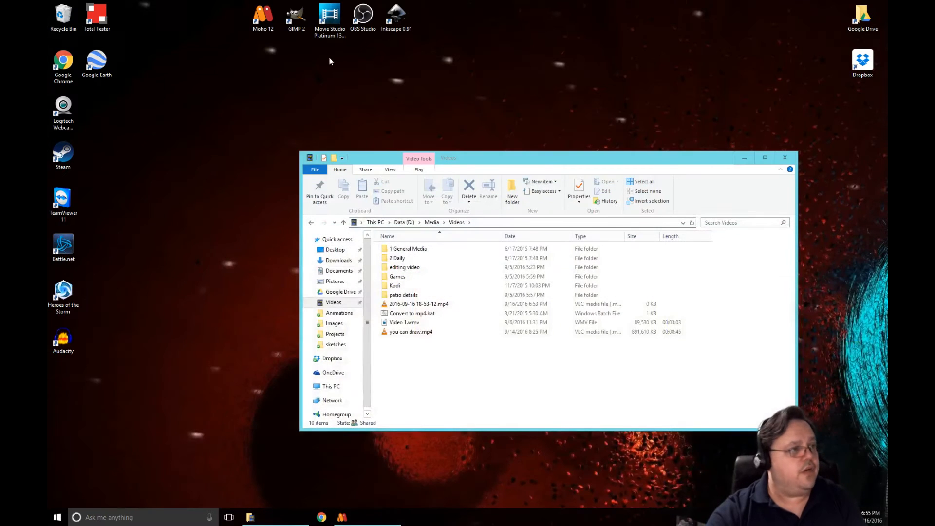
{"action": "double_click", "coordinate": [303, 14]}
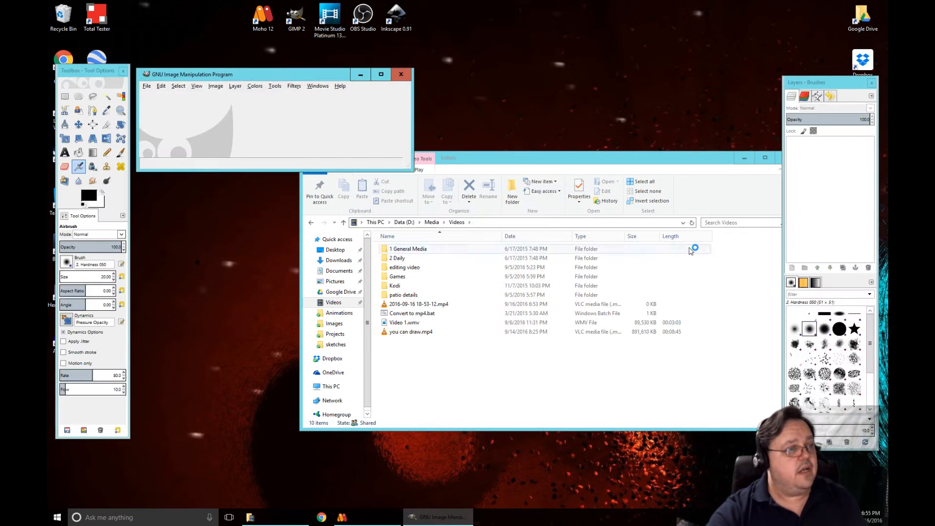
{"action": "left_click", "coordinate": [406, 343]}
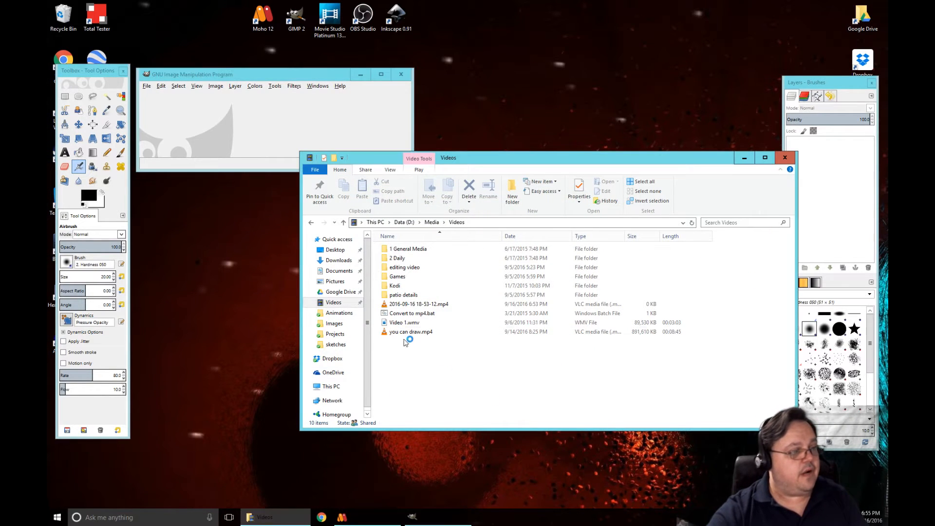
{"action": "left_click", "coordinate": [335, 324]}
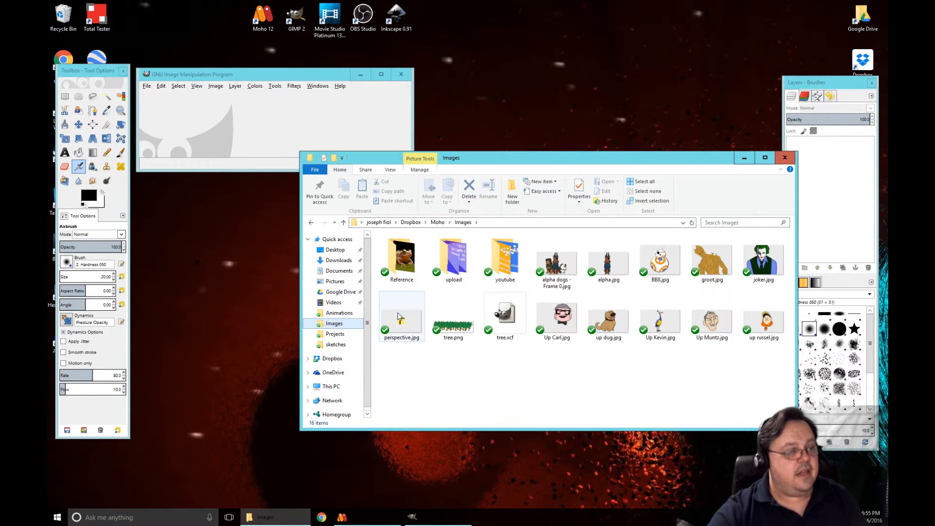
{"action": "mouse_move", "coordinate": [398, 316]}
{"action": "left_mouse_down"}
{"action": "mouse_move", "coordinate": [322, 241]}
{"action": "mouse_move", "coordinate": [314, 209]}
{"action": "mouse_move", "coordinate": [254, 126]}
{"action": "left_mouse_up"}
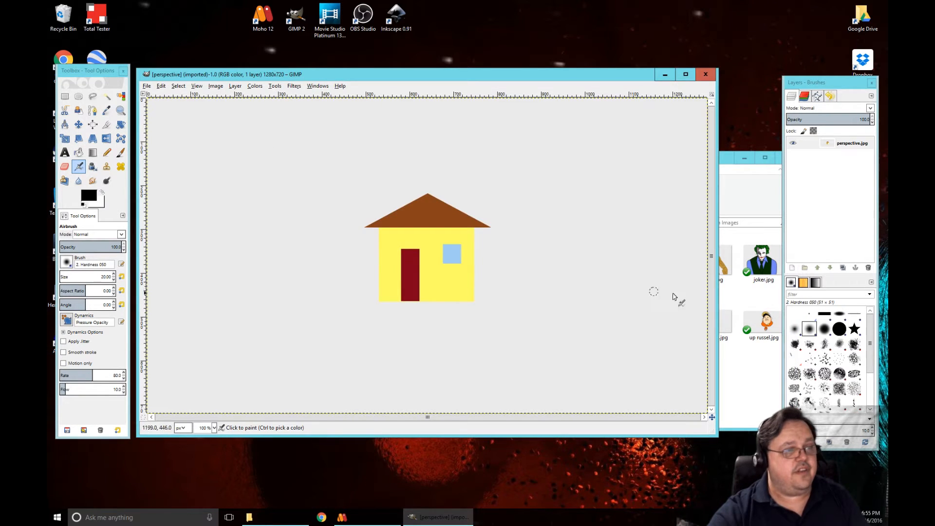
Switch to Moho, render a preview of the house at frame 0, and close the preview
{"action": "left_click", "coordinate": [374, 511]}
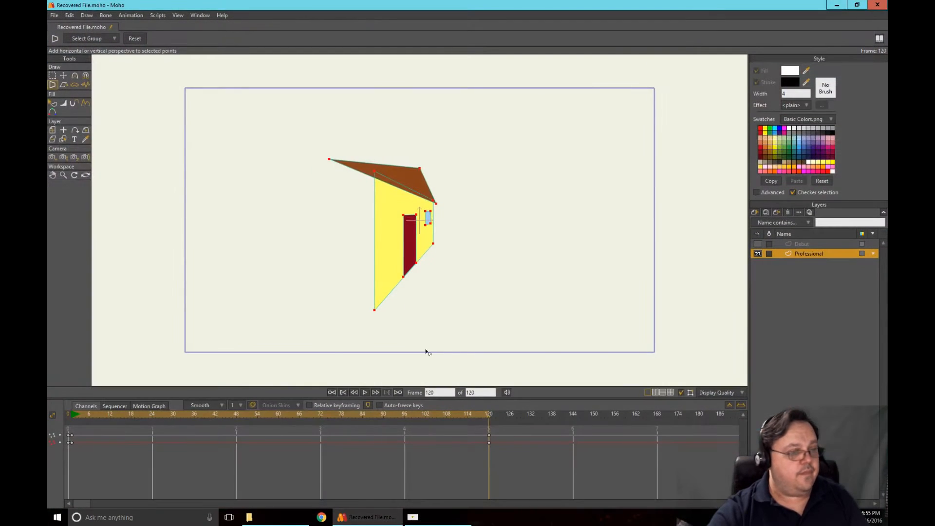
{"action": "left_click", "coordinate": [68, 414]}
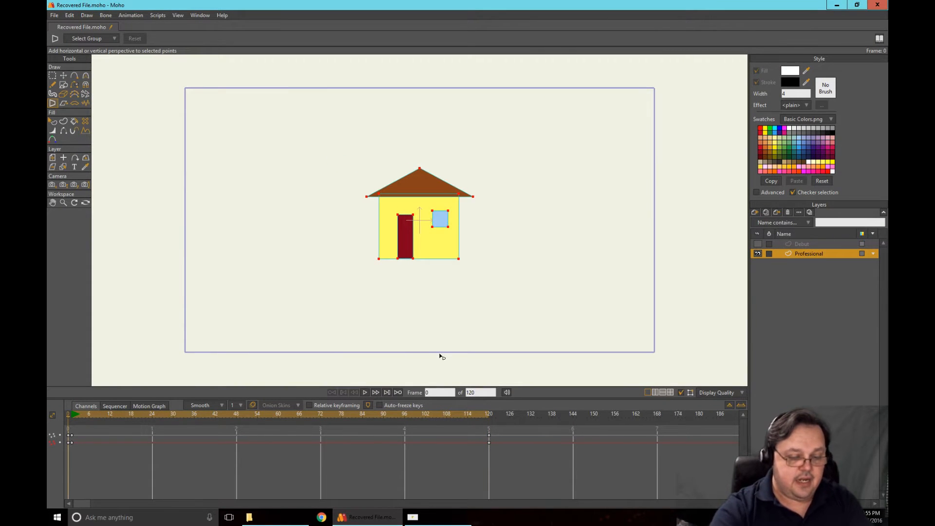
{"action": "key", "text": "ctrl+r"}
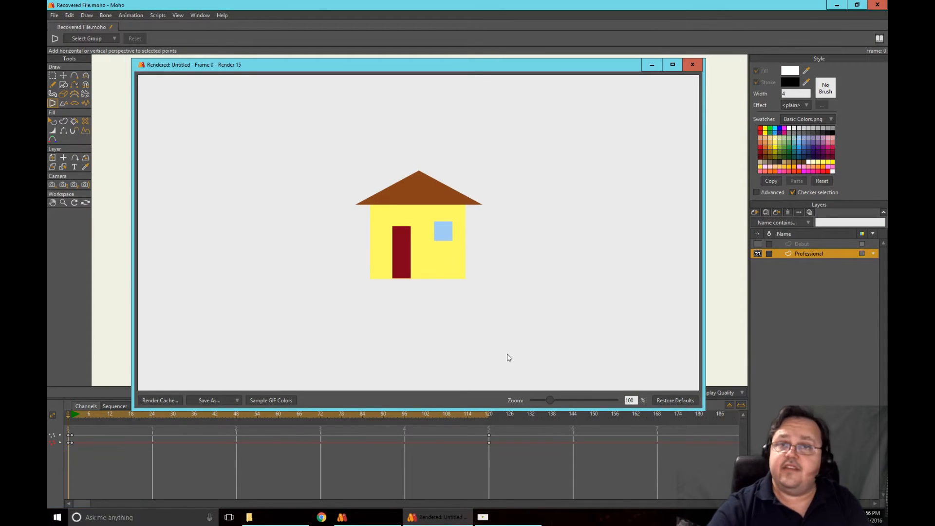
{"action": "left_click", "coordinate": [692, 64]}
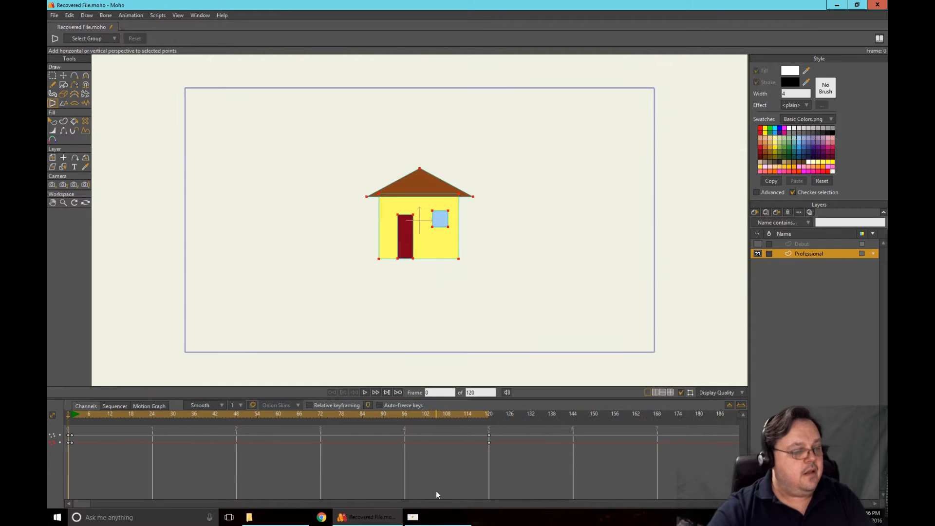
Switch to GIMP and make a rectangular selection of about 380 × 278 px around the house
{"action": "left_click", "coordinate": [438, 517]}
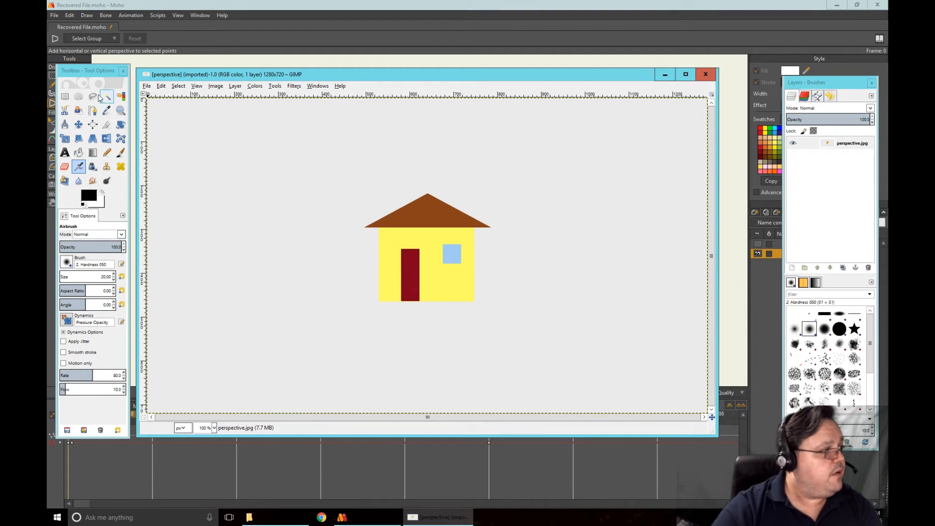
{"action": "left_click", "coordinate": [65, 96]}
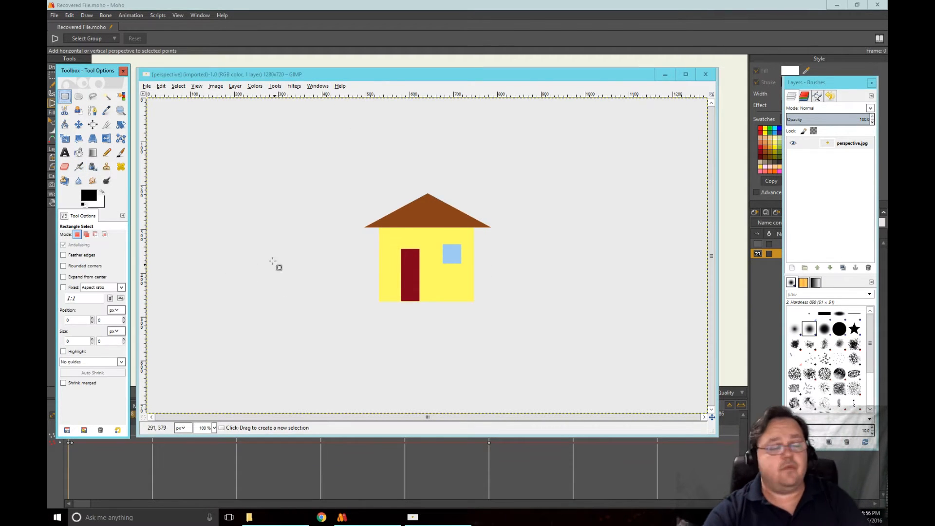
{"action": "left_click_drag", "start_coordinate": [345, 188], "coordinate": [512, 310]}
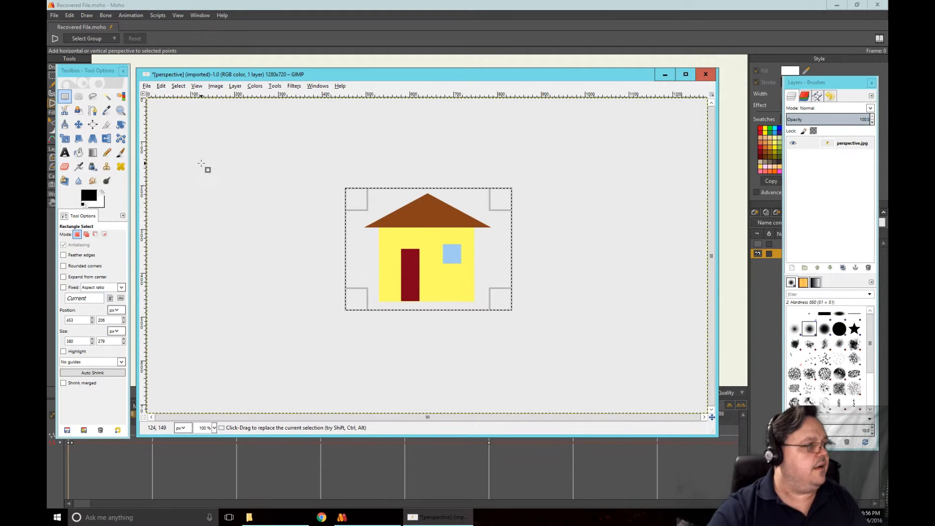
Start a Perspective transform on the selected house, stretching its left corners up and down and shifting them outward
{"action": "left_click", "coordinate": [92, 140]}
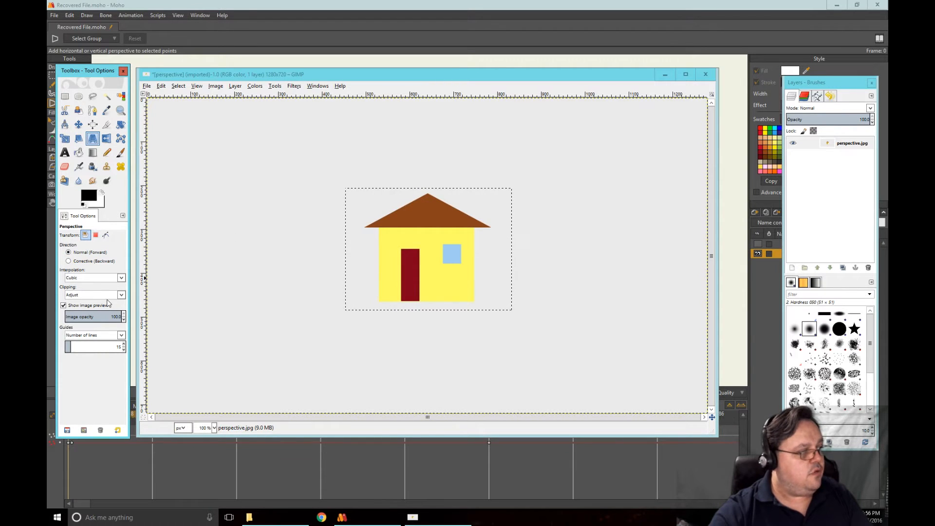
{"action": "left_click", "coordinate": [426, 242]}
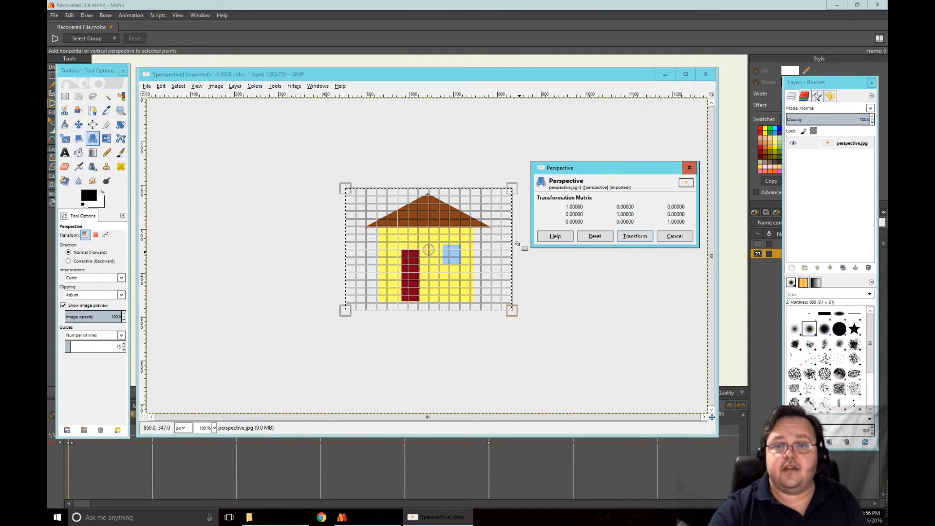
{"action": "left_click_drag", "start_coordinate": [346, 191], "coordinate": [346, 71]}
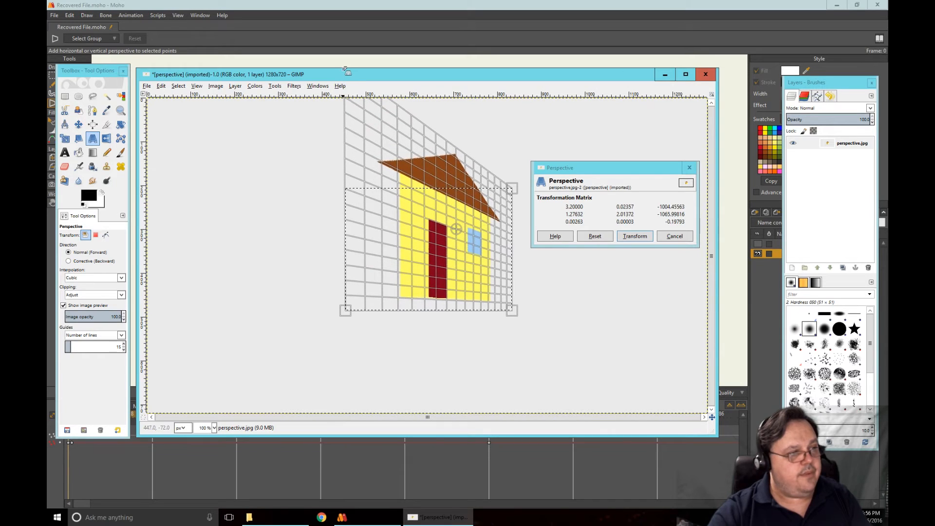
{"action": "left_click_drag", "start_coordinate": [346, 310], "coordinate": [375, 433]}
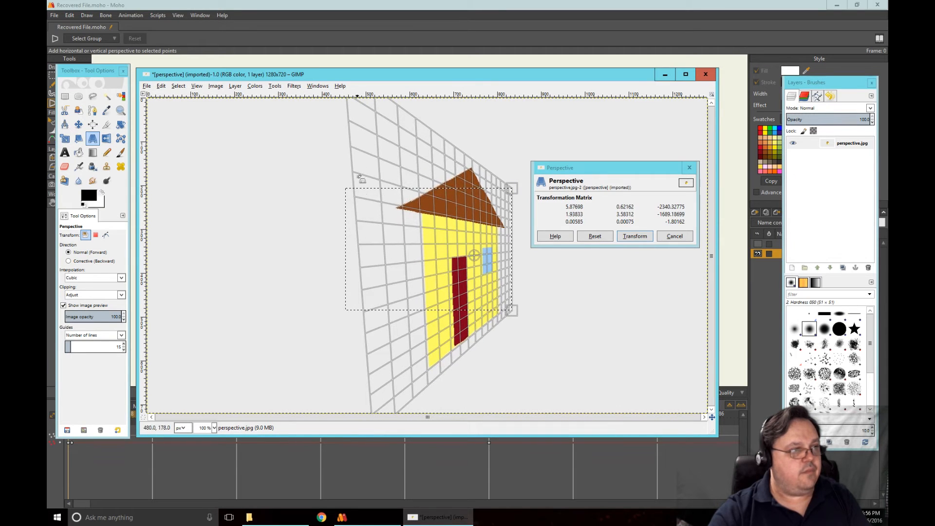
{"action": "left_click_drag", "start_coordinate": [361, 114], "coordinate": [317, 119]}
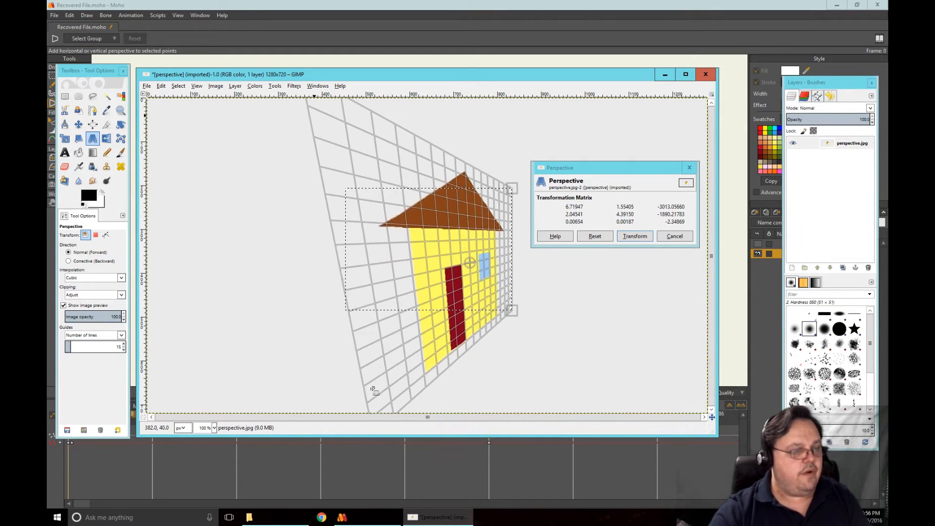
{"action": "left_click_drag", "start_coordinate": [374, 390], "coordinate": [334, 383]}
Switch to Moho to compare the distorted house at frame 120, and return to the perspective transform in GIMP
{"action": "left_click", "coordinate": [492, 22]}
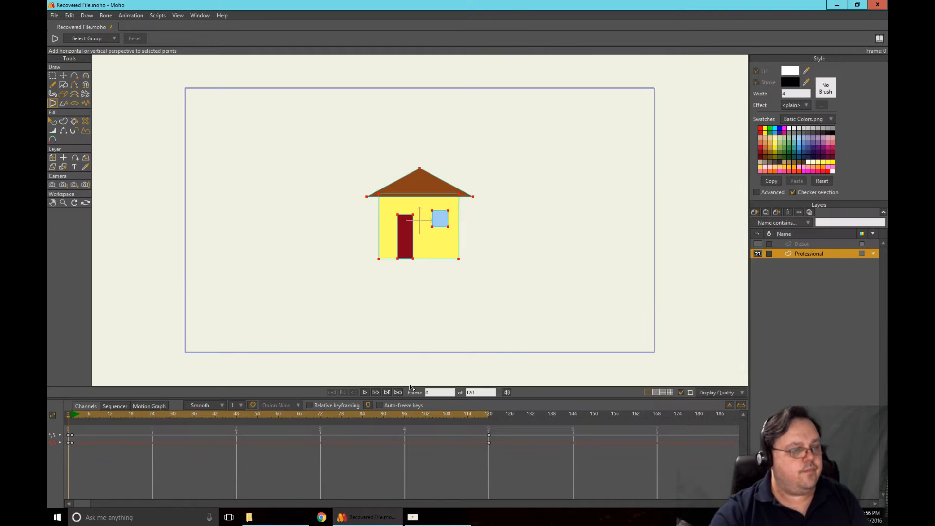
{"action": "left_click", "coordinate": [487, 414]}
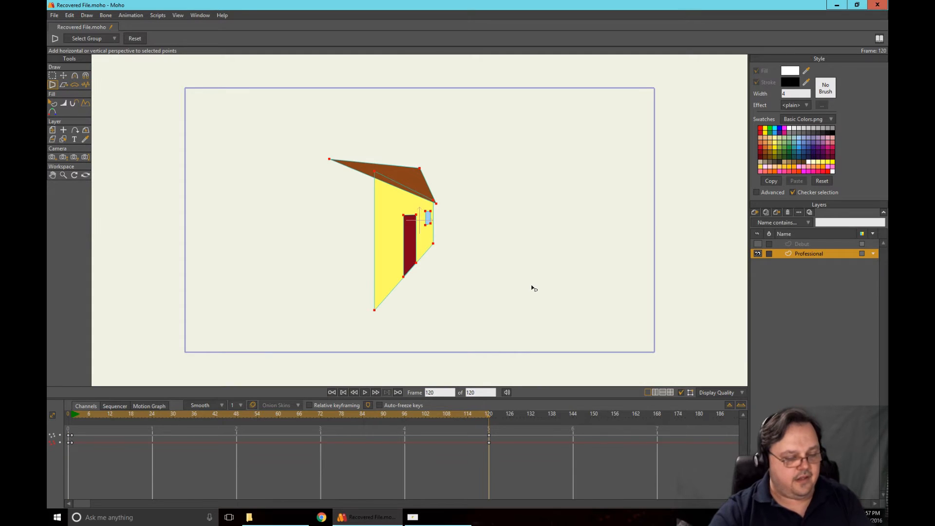
{"action": "key", "text": "alt+Tab"}
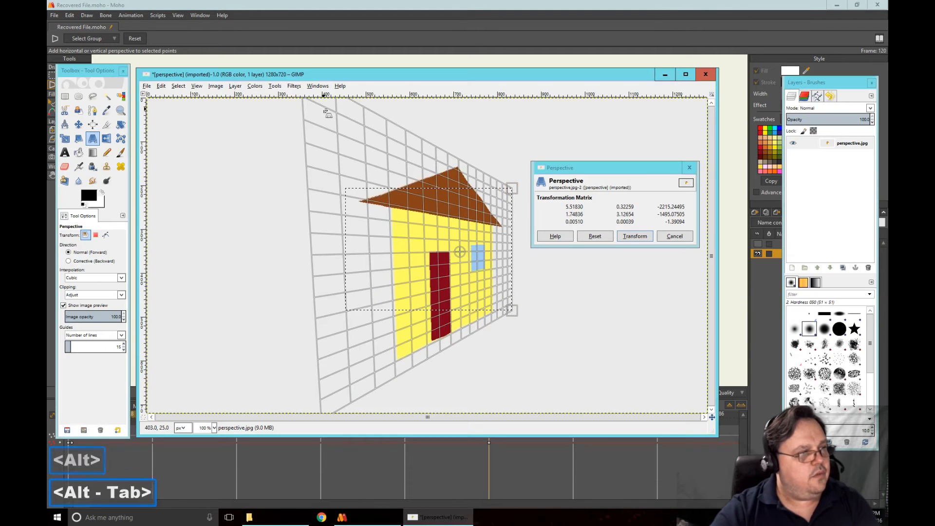
Pull the left corners of the perspective grid inward and realign them vertically to narrow the house, and apply the transform
{"action": "left_click_drag", "start_coordinate": [329, 116], "coordinate": [371, 187]}
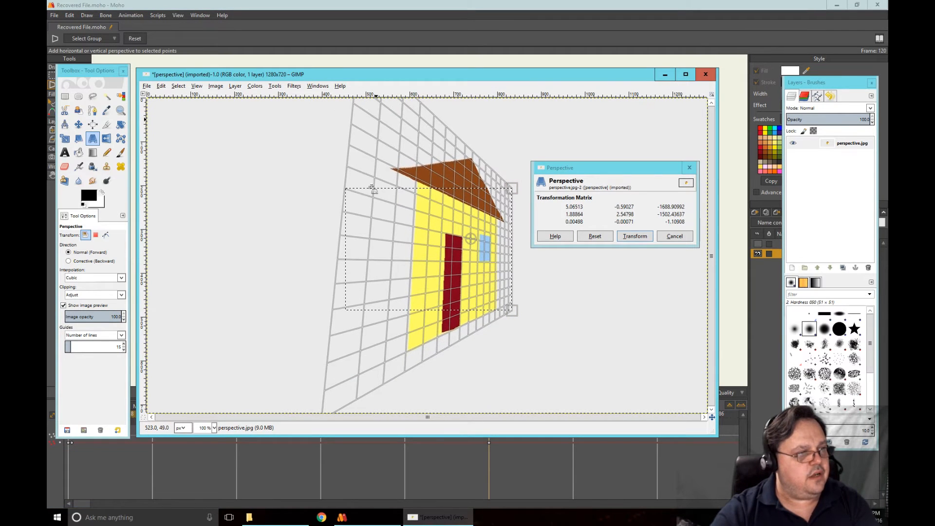
{"action": "left_click_drag", "start_coordinate": [361, 377], "coordinate": [389, 425]}
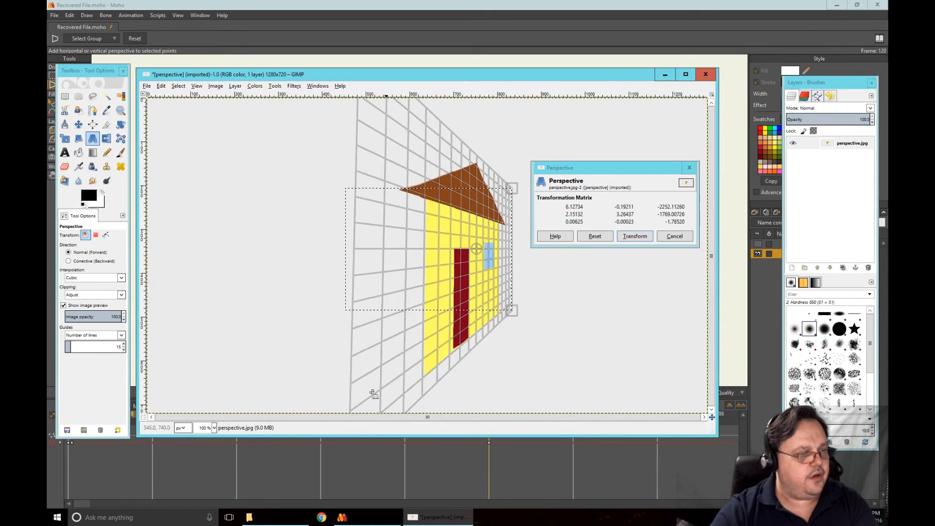
{"action": "left_click_drag", "start_coordinate": [373, 393], "coordinate": [397, 371]}
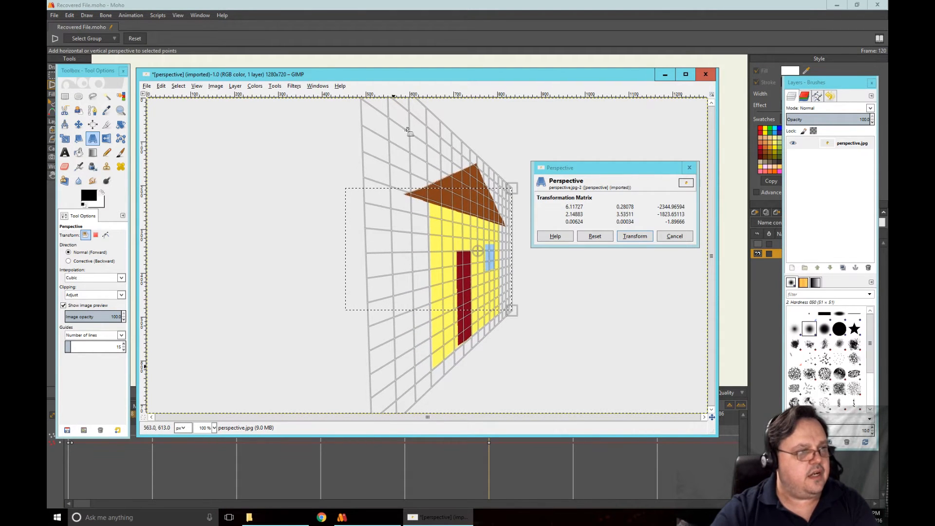
{"action": "left_click_drag", "start_coordinate": [407, 130], "coordinate": [411, 129]}
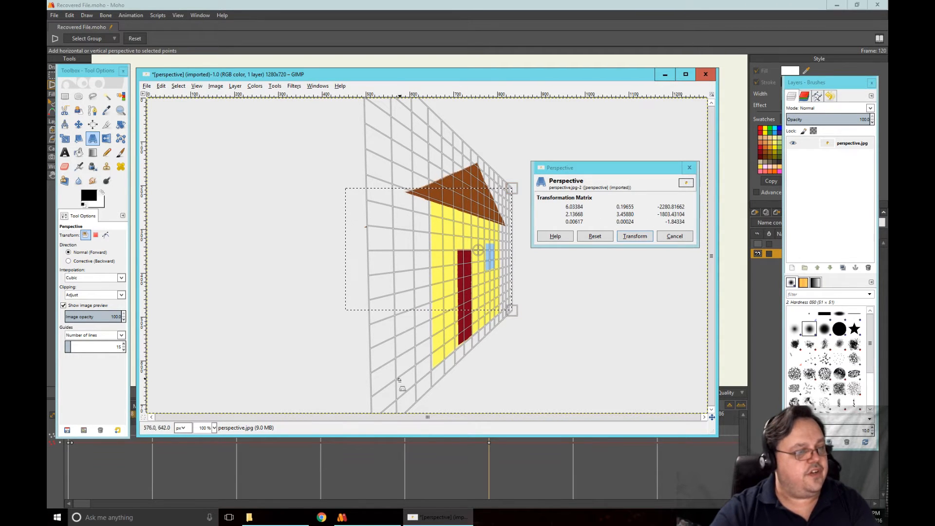
{"action": "left_click_drag", "start_coordinate": [394, 394], "coordinate": [434, 390]}
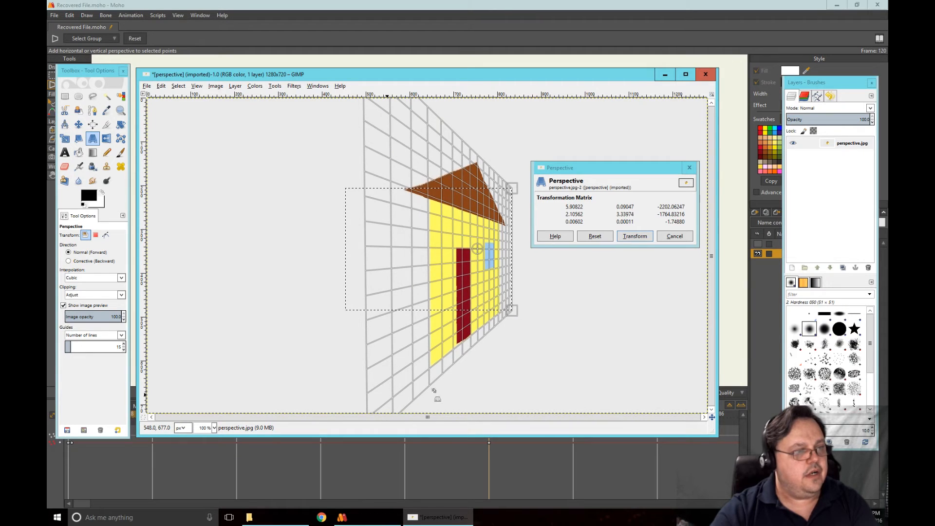
{"action": "left_click", "coordinate": [635, 236]}
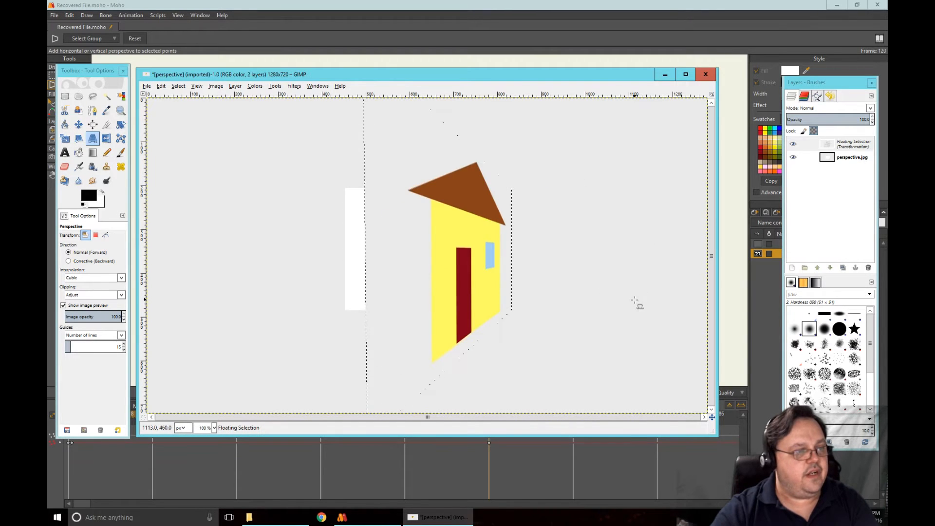
Switch to Moho, deselect the house's points, and activate the Transform Layer tool on the Professional layer
{"action": "key", "text": "alt+Tab"}
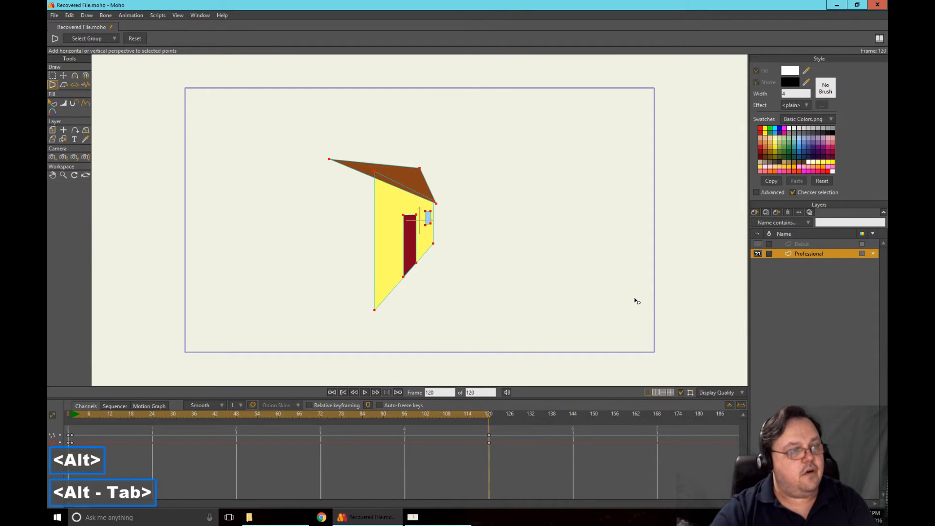
{"action": "key", "text": "ctrl+i"}
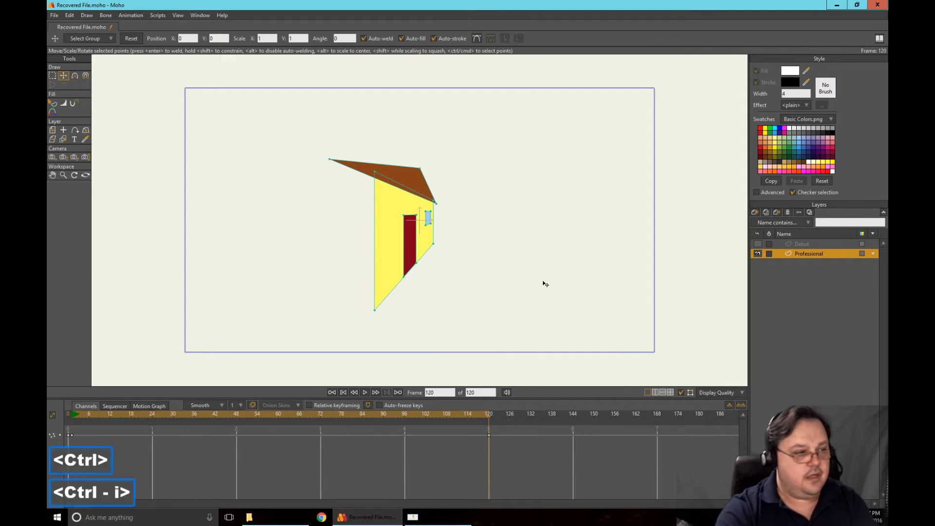
{"action": "left_click", "coordinate": [793, 244]}
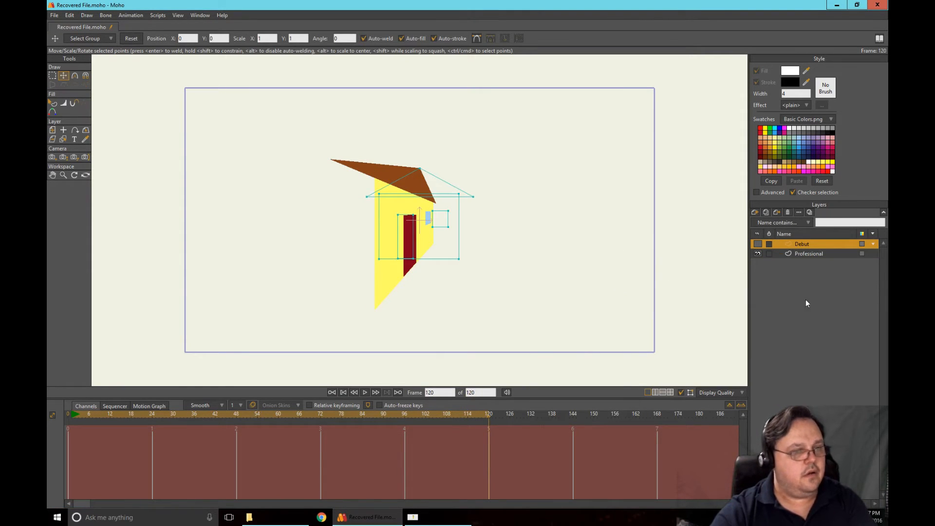
{"action": "left_click", "coordinate": [810, 254]}
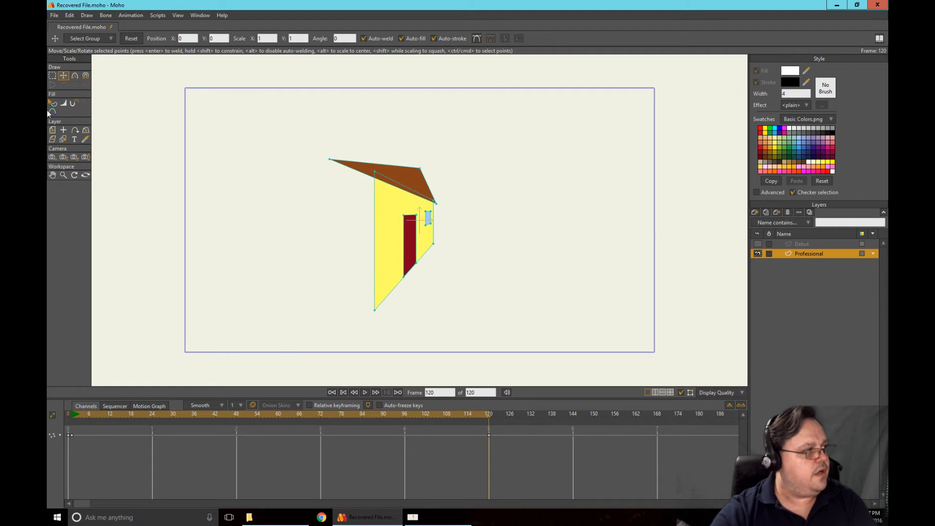
{"action": "left_click", "coordinate": [53, 131]}
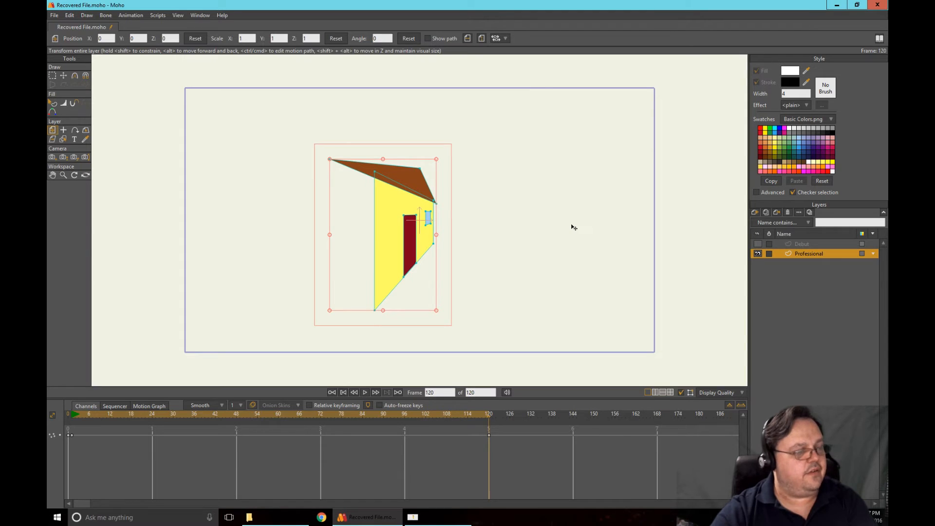
Alternate between GIMP and Moho to compare the two perspective-distorted houses, ending in GIMP
{"action": "key", "text": "alt+Tab"}
{"action": "key", "text": "alt+Tab"}
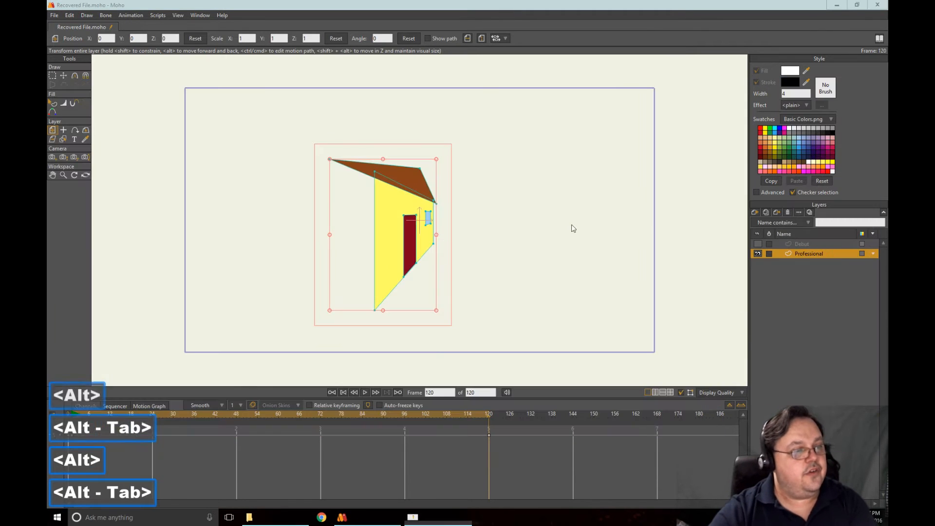
{"action": "key", "text": "alt+Tab"}
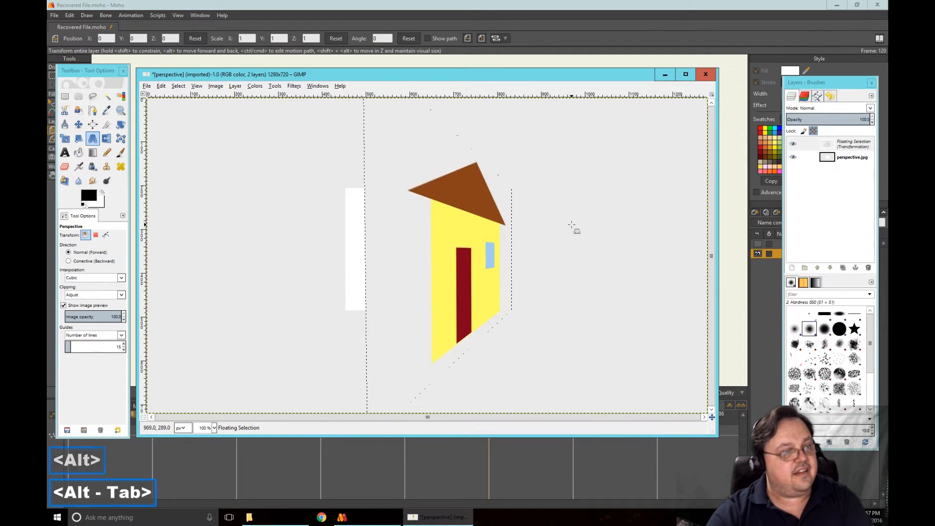
{"action": "key", "text": "alt+Tab"}
{"action": "key", "text": "alt+Tab"}
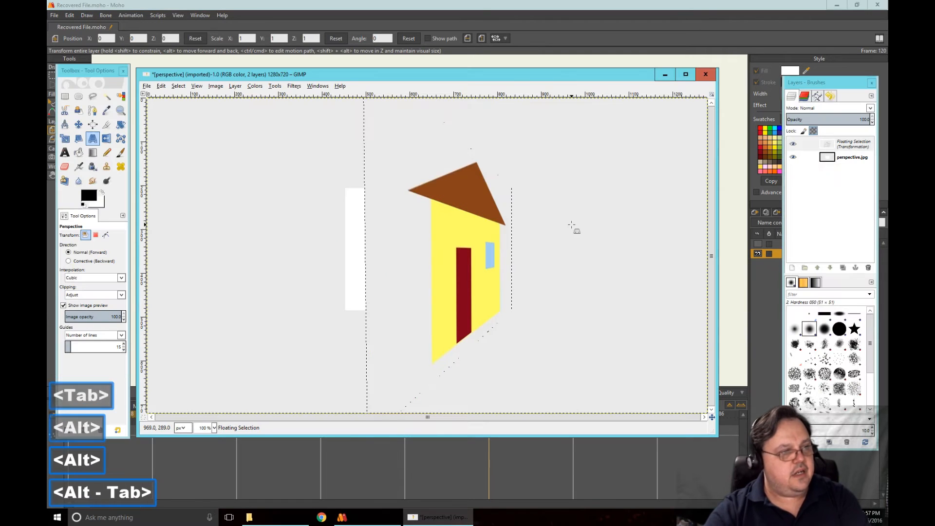
Undo the perspective transform and apply a new one, stretching the selected house's left corners up and down and shifting them outward
{"action": "key", "text": "ctrl+z"}
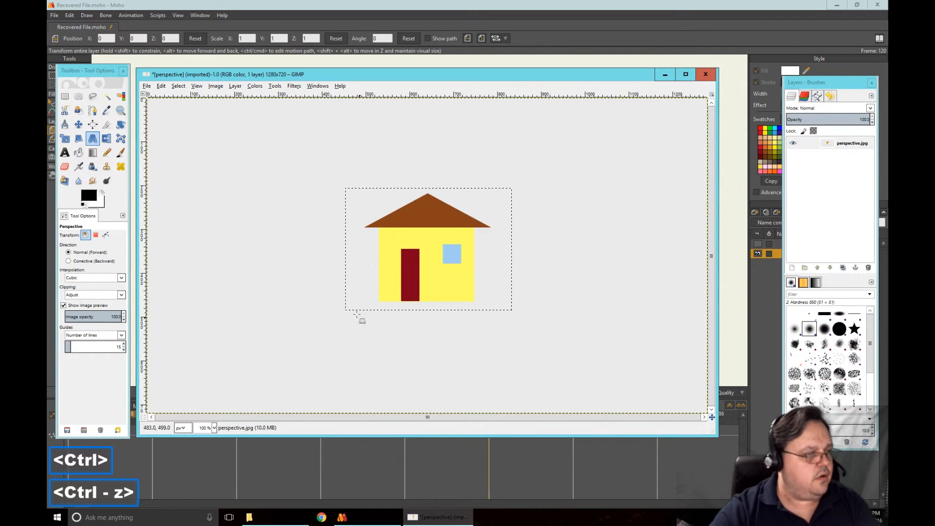
{"action": "left_click", "coordinate": [383, 251]}
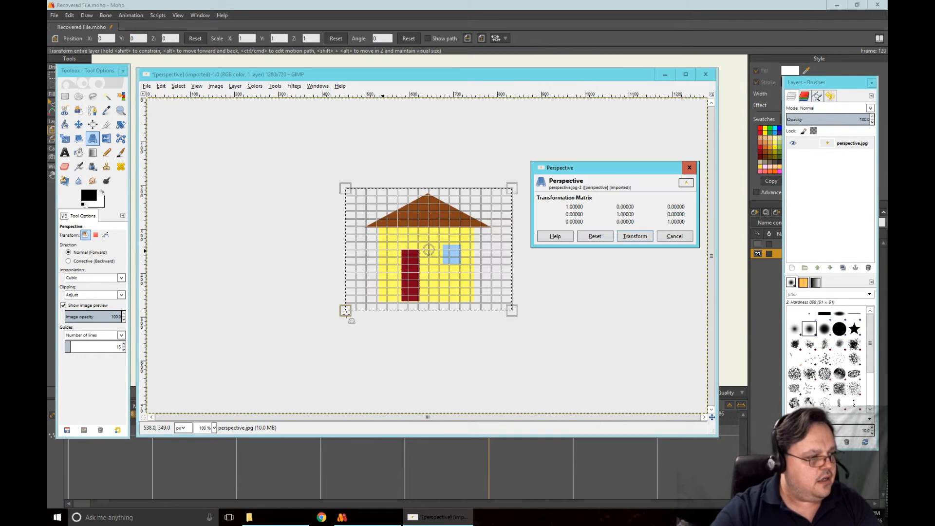
{"action": "left_click_drag", "start_coordinate": [346, 311], "coordinate": [387, 455]}
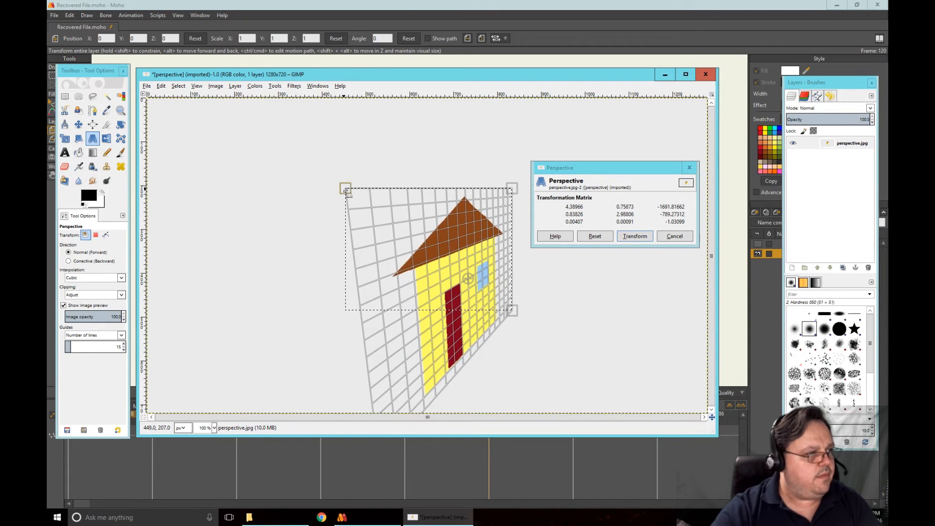
{"action": "left_click_drag", "start_coordinate": [345, 190], "coordinate": [284, 22]}
{"action": "left_click_drag", "start_coordinate": [387, 406], "coordinate": [298, 461]}
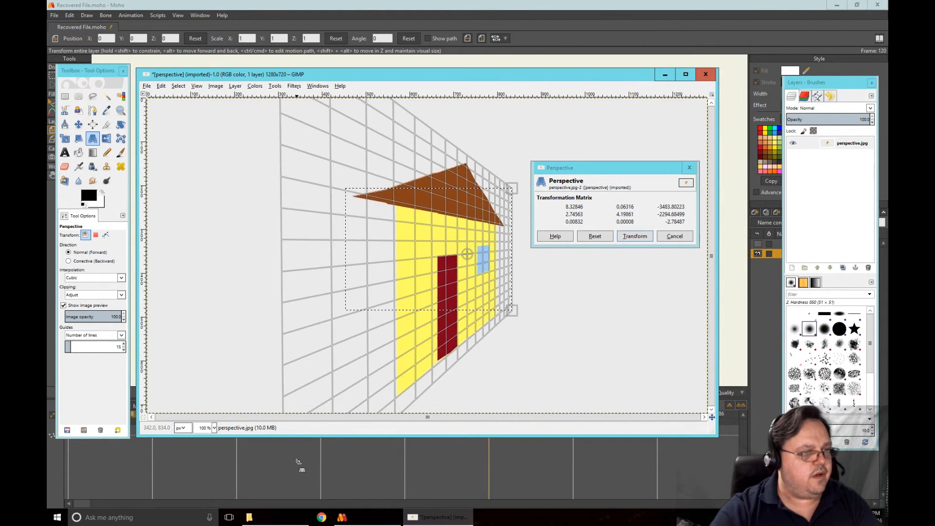
{"action": "left_click_drag", "start_coordinate": [329, 148], "coordinate": [314, 133]}
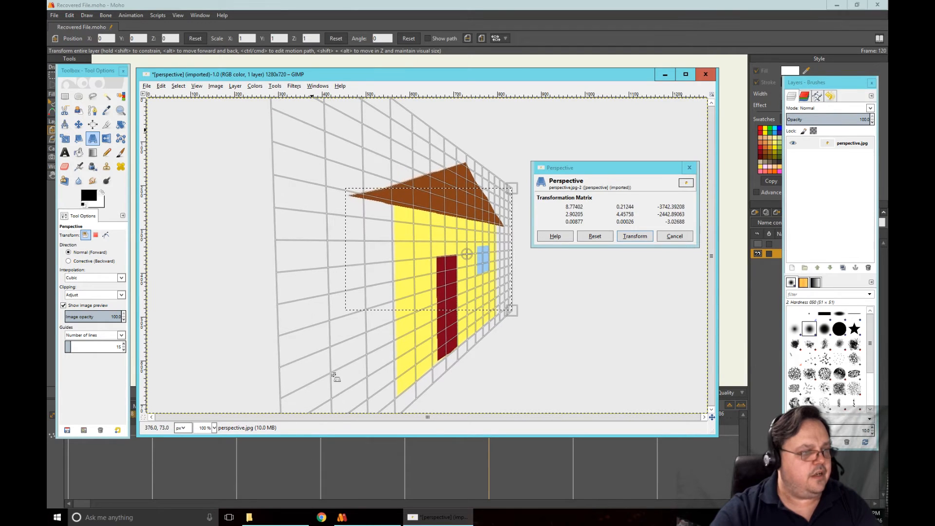
{"action": "left_click_drag", "start_coordinate": [360, 406], "coordinate": [344, 411]}
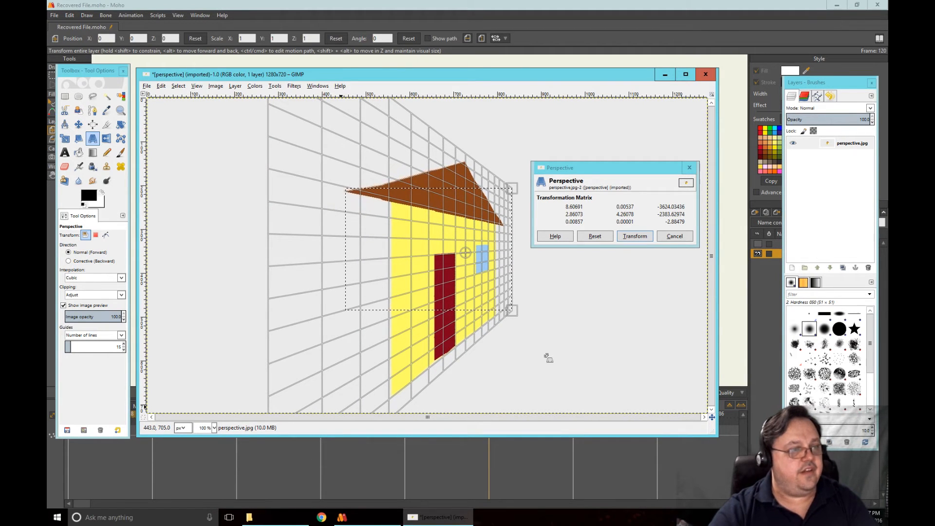
{"action": "left_click", "coordinate": [630, 238]}
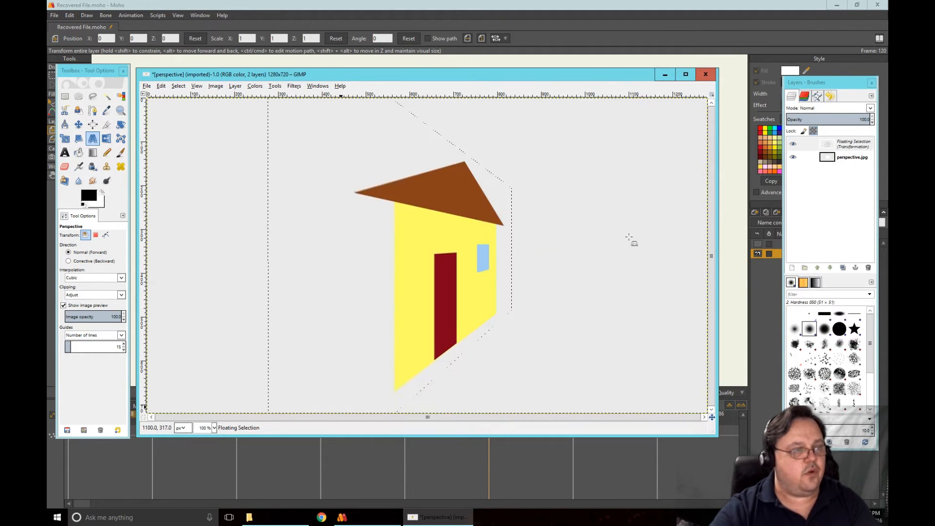
Anchor the transformed house into the image using the Rectangle Select tool, and activate the Move tool
{"action": "key", "text": "r"}
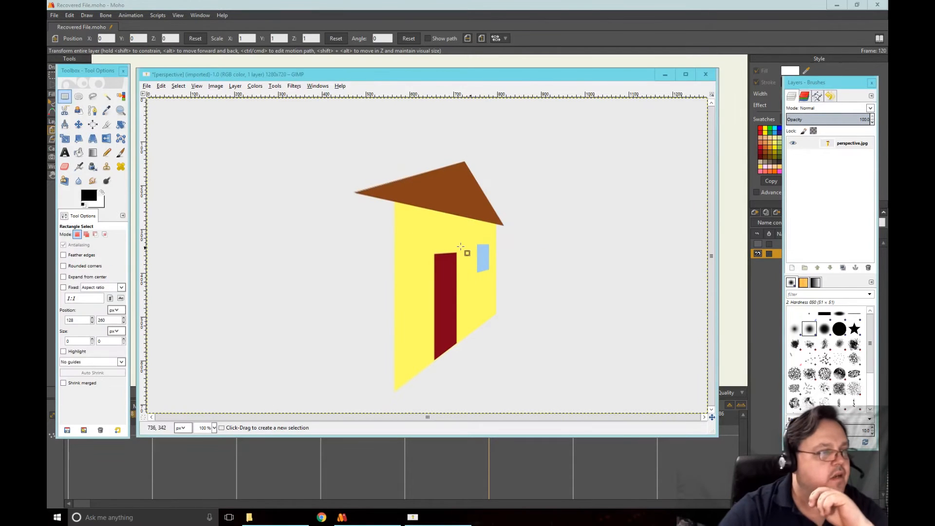
{"action": "left_click", "coordinate": [284, 151]}
{"action": "left_click", "coordinate": [227, 154]}
{"action": "left_click", "coordinate": [197, 152]}
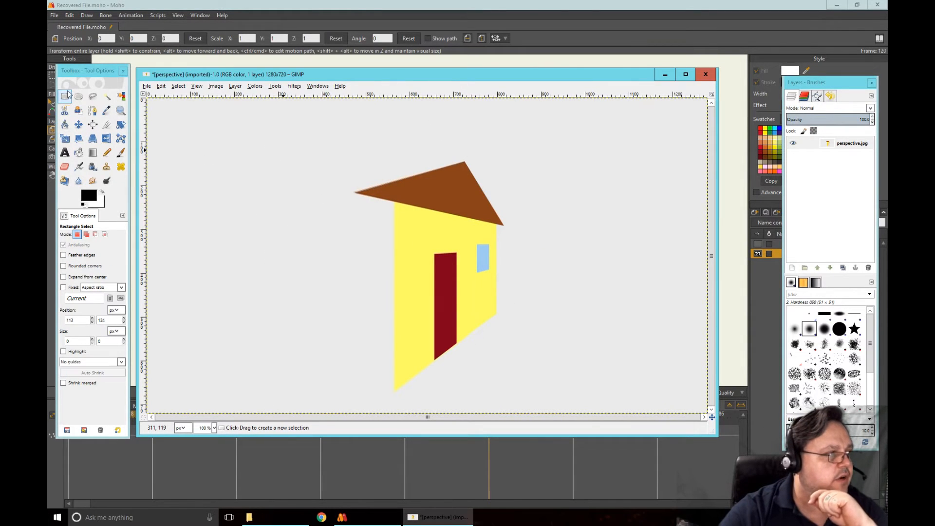
{"action": "left_click", "coordinate": [218, 178]}
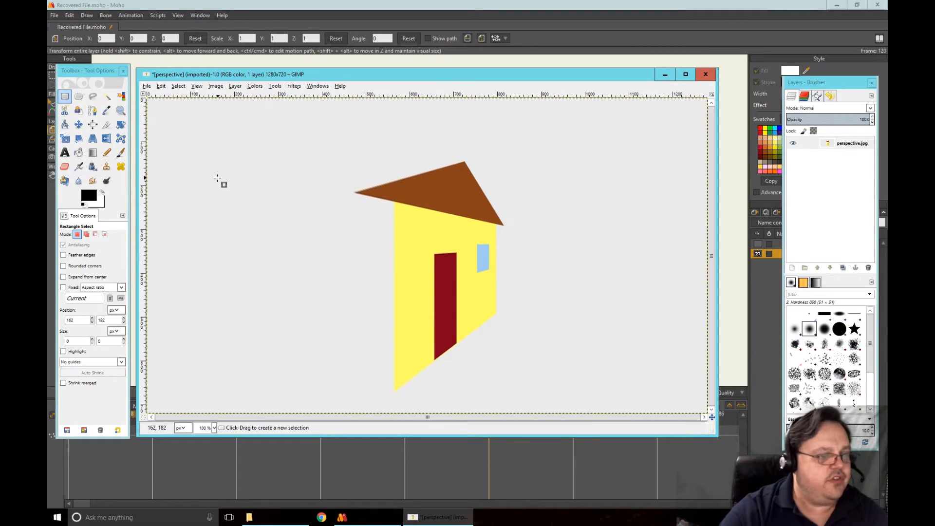
{"action": "key", "text": "m"}
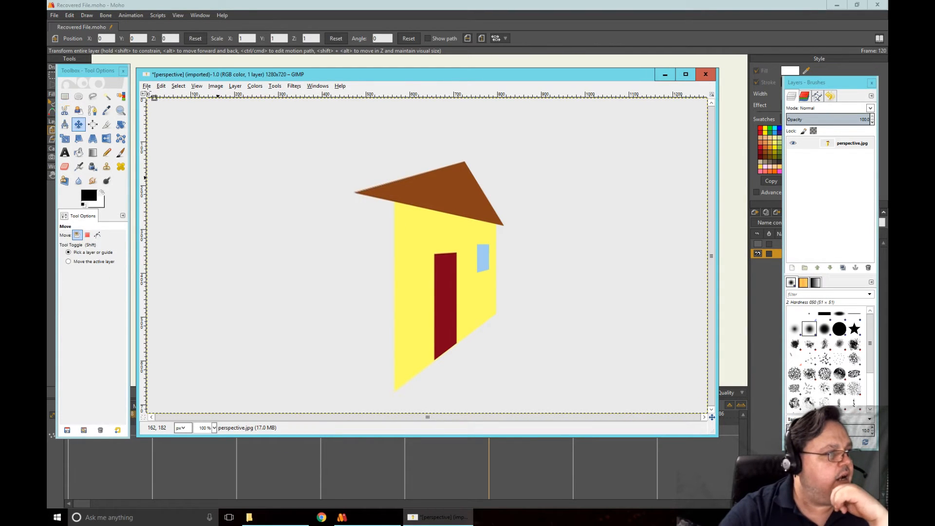
Export the image to the Images folder as "gimp perspective.jpg" with the default export settings, declining to replace the existing perspective.jpg
{"action": "left_click", "coordinate": [147, 86]}
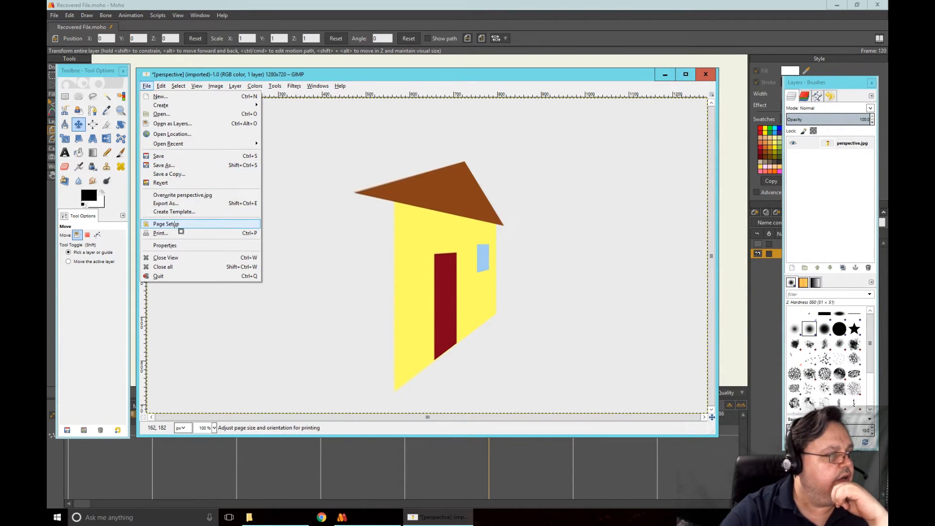
{"action": "left_click", "coordinate": [168, 203]}
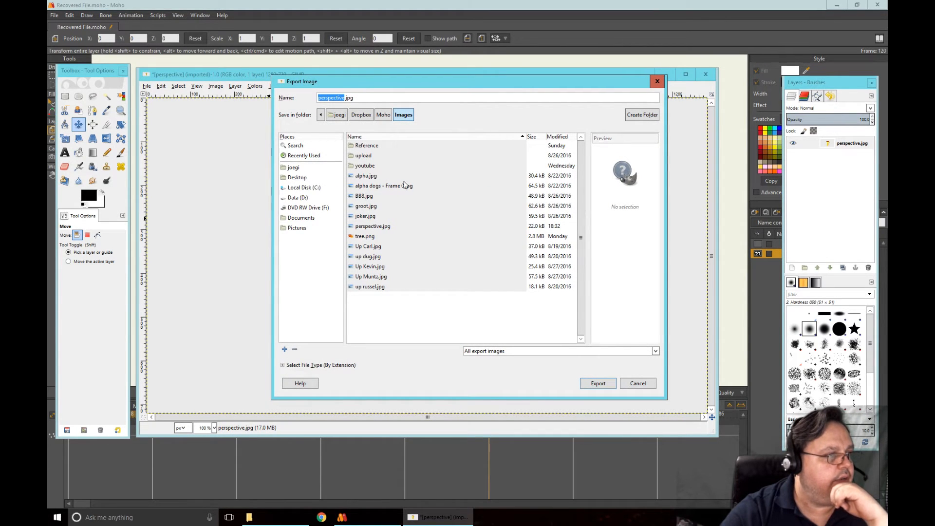
{"action": "left_click", "coordinate": [610, 384]}
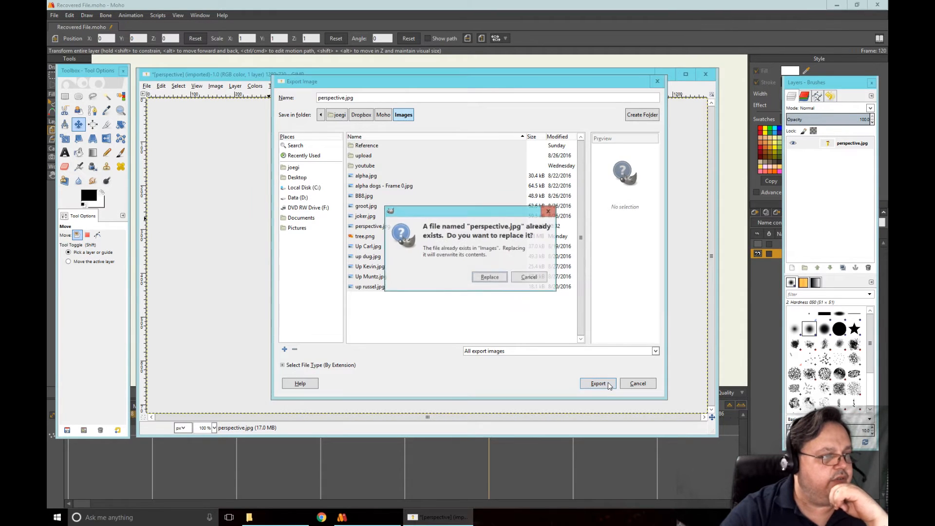
{"action": "left_click", "coordinate": [536, 279]}
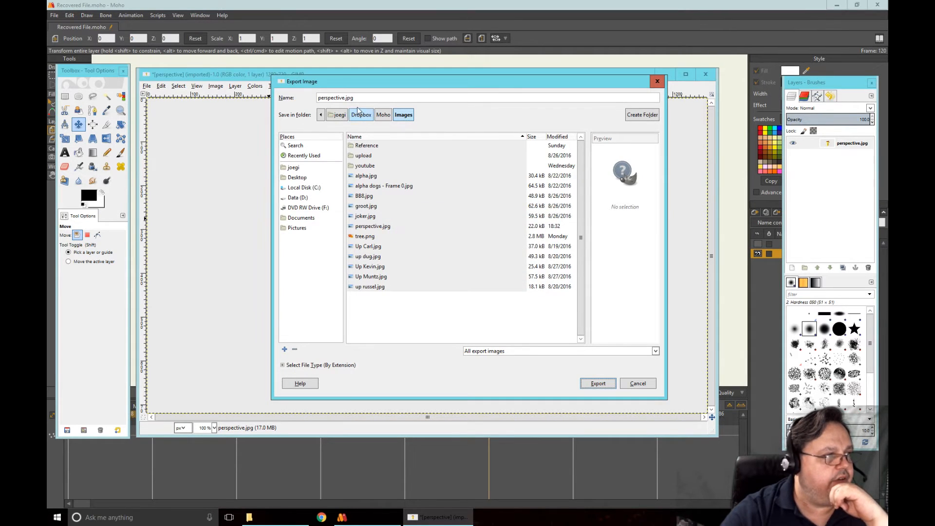
{"action": "key", "text": "Left"}
{"action": "key", "text": "Left"}
{"action": "key", "text": "Left"}
{"action": "key", "text": "Left"}
{"action": "key", "text": "Left"}
{"action": "key", "text": "Left"}
{"action": "key", "text": "Left"}
{"action": "key", "text": "Left"}
{"action": "key", "text": "Left"}
{"action": "key", "text": "Left"}
{"action": "key", "text": "Left"}
{"action": "key", "text": "Left"}
{"action": "key", "text": "Left"}
{"action": "key", "text": "Left"}
{"action": "key", "text": "Left"}
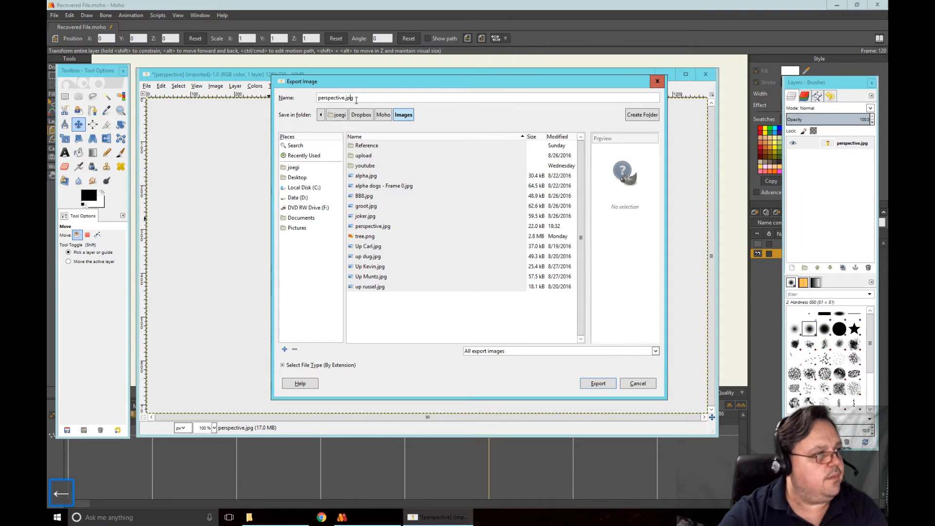
{"action": "type", "text": "gimp"}
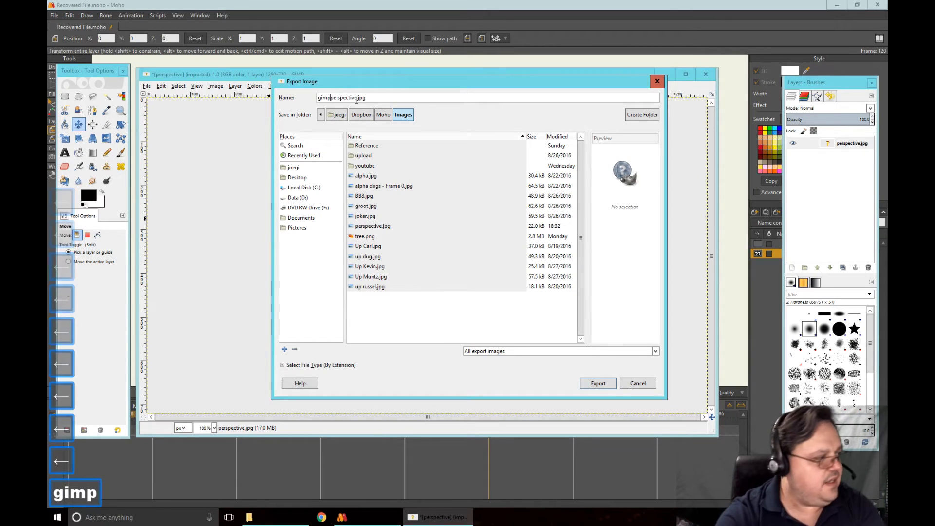
{"action": "left_click", "coordinate": [598, 384]}
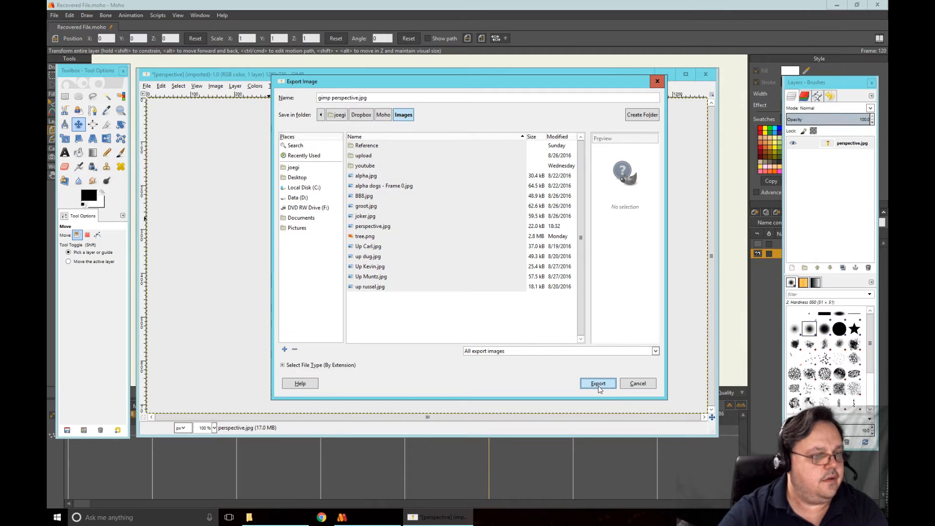
{"action": "left_click", "coordinate": [598, 384]}
{"action": "left_click", "coordinate": [468, 316]}
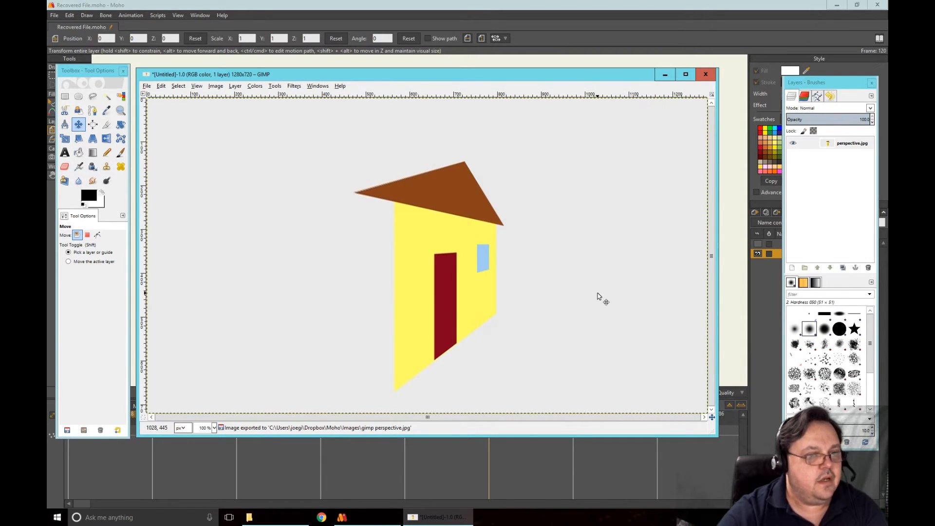
Make a rectangular selection of about 465 × 583 px around the transformed house
{"action": "left_click", "coordinate": [65, 96]}
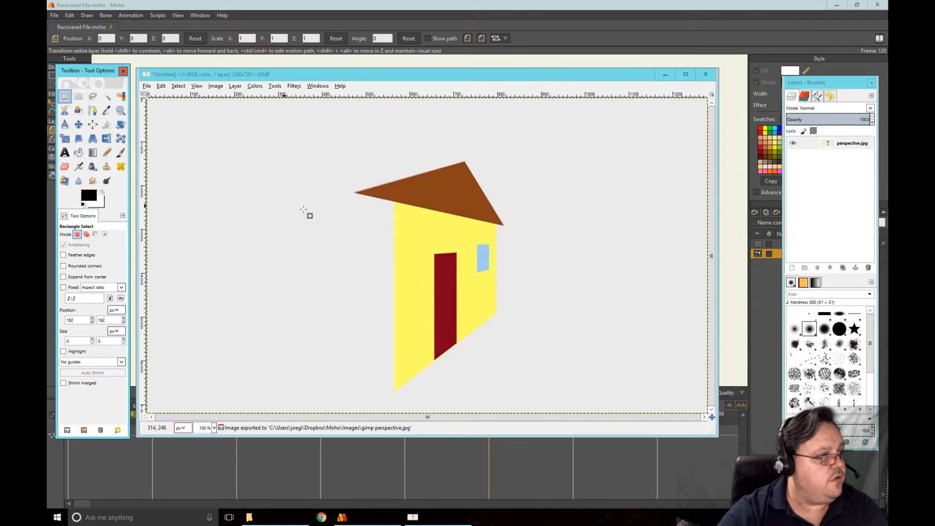
{"action": "left_click_drag", "start_coordinate": [337, 146], "coordinate": [539, 402]}
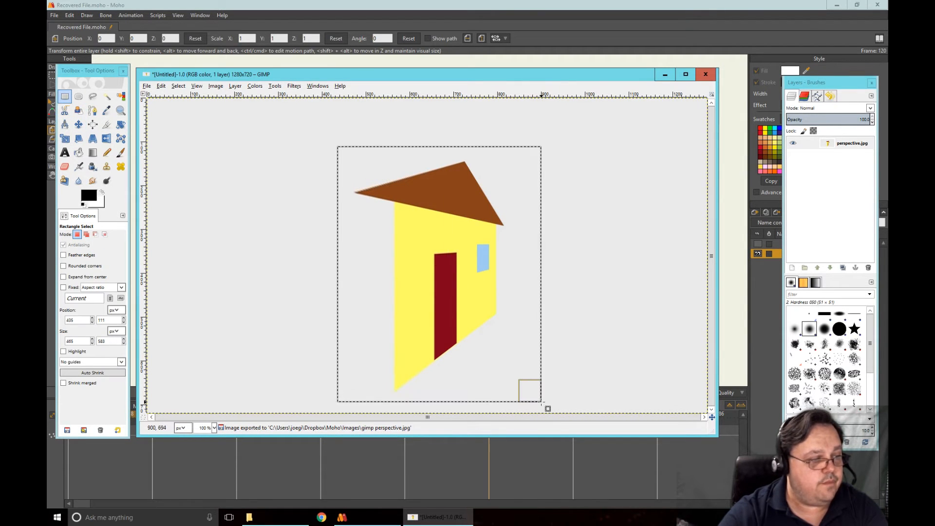
Clear the rectangular selection around the house and switch back to Moho
{"action": "left_click", "coordinate": [245, 190]}
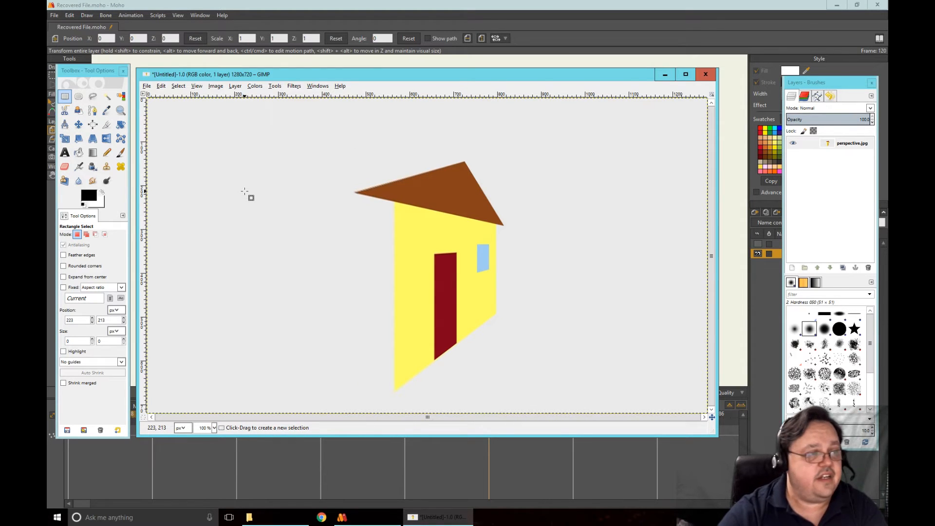
{"action": "left_click", "coordinate": [178, 86]}
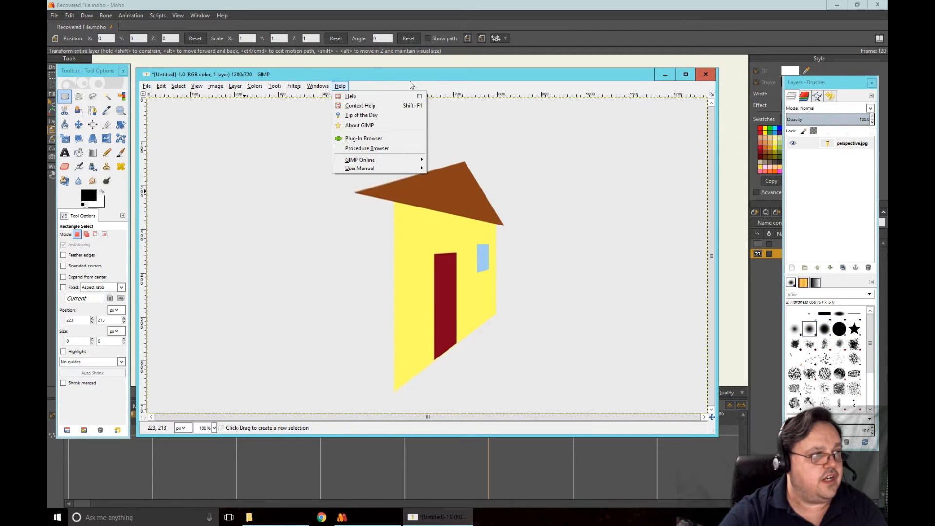
{"action": "left_click", "coordinate": [411, 81]}
{"action": "left_click", "coordinate": [665, 74]}
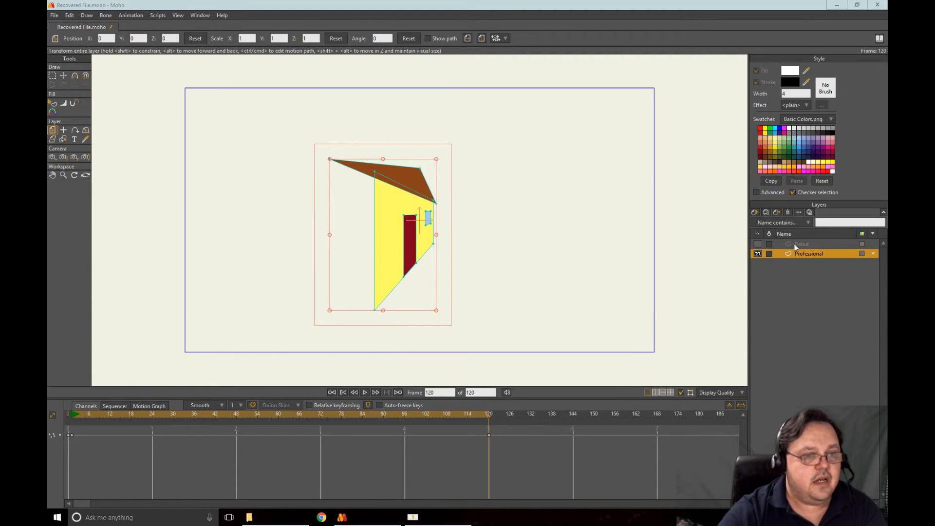
Hide the Professional layer, then show and select the Debut layer
{"action": "left_click", "coordinate": [762, 253]}
{"action": "left_click", "coordinate": [758, 244]}
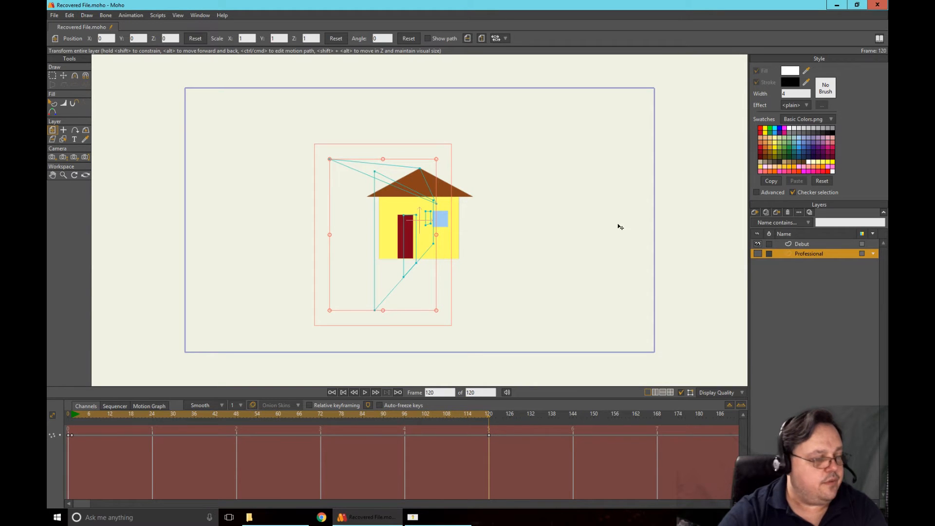
{"action": "left_click", "coordinate": [807, 245]}
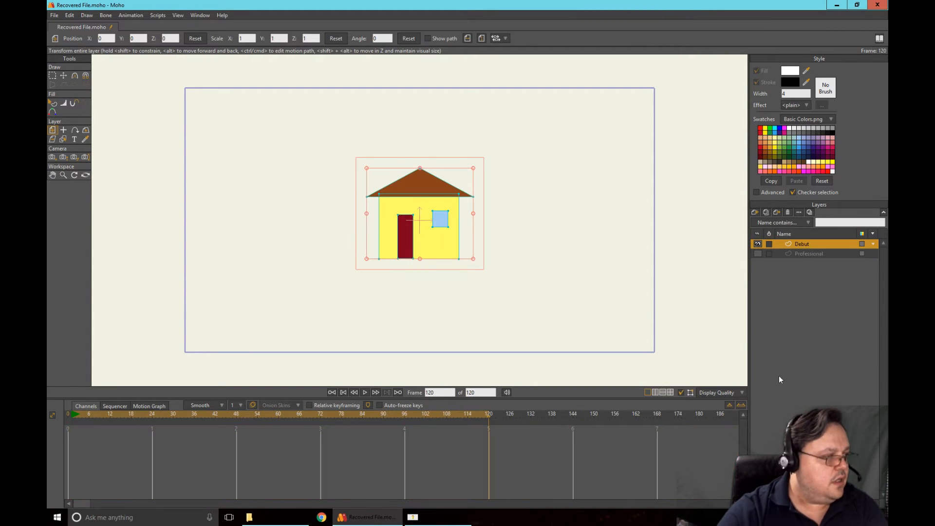
{"action": "left_click", "coordinate": [756, 212]}
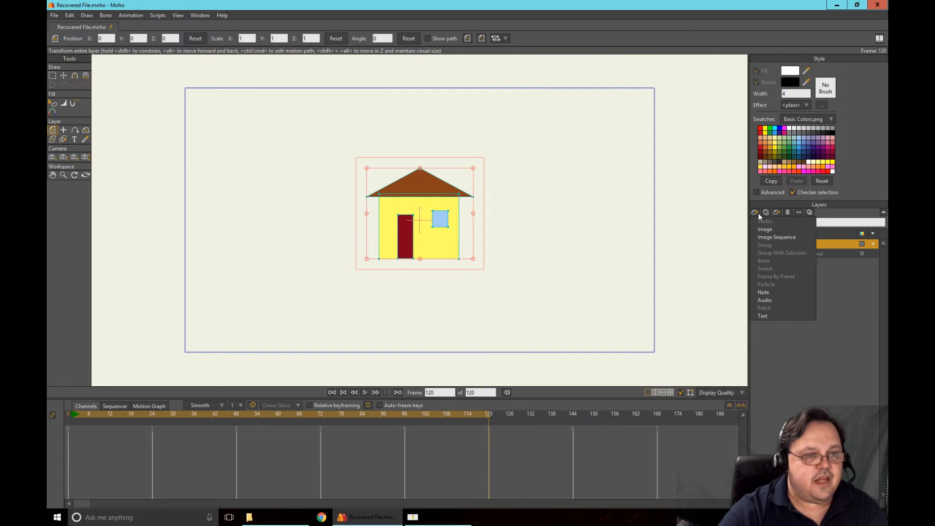
{"action": "left_click", "coordinate": [769, 229]}
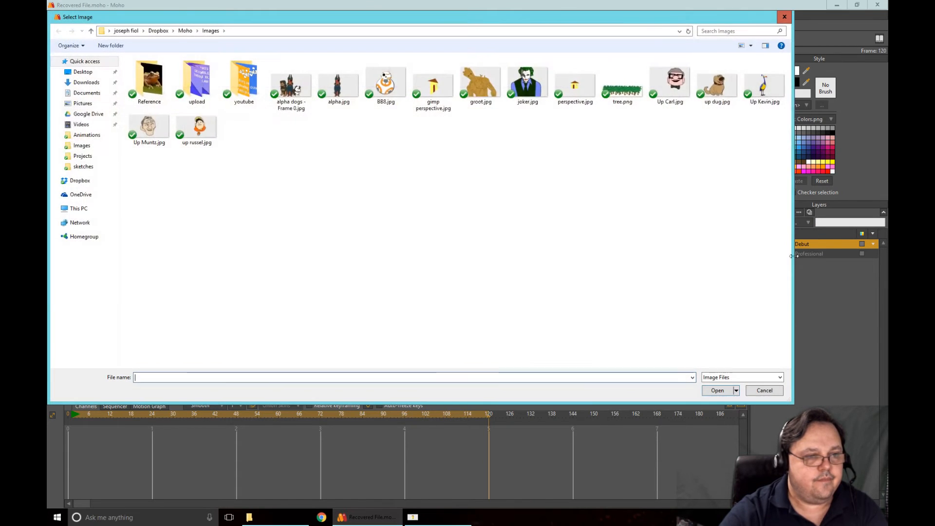
{"action": "left_click", "coordinate": [763, 391]}
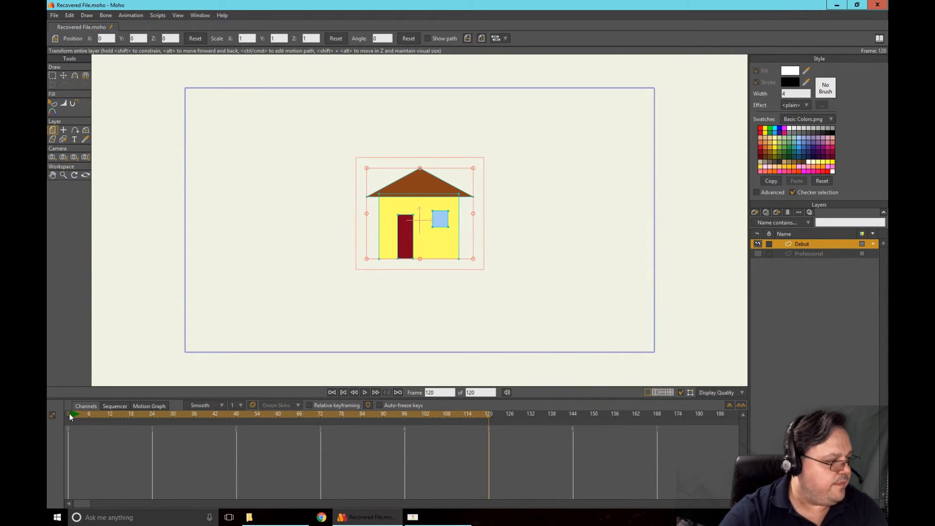
Go to frame 0 and import "gimp perspective.jpg" from the Images folder as a new image layer
{"action": "left_click", "coordinate": [69, 416]}
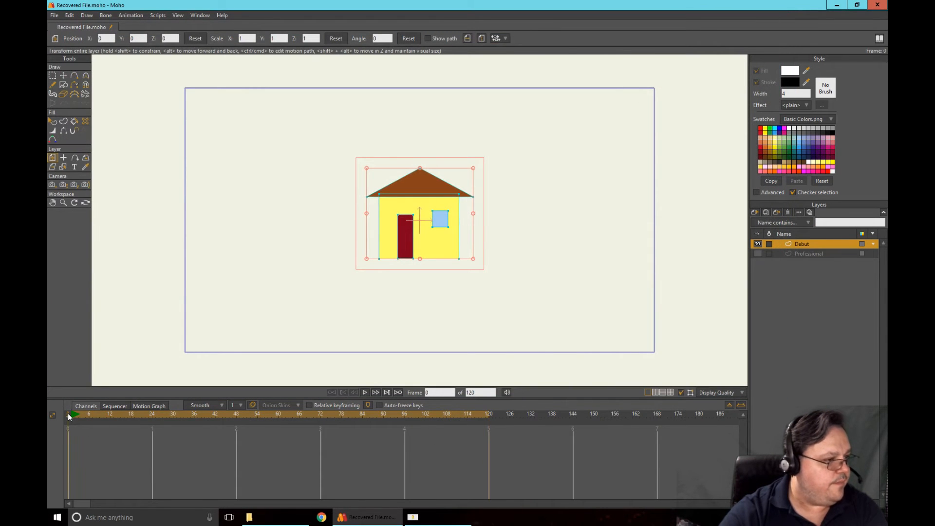
{"action": "left_click", "coordinate": [755, 213]}
{"action": "left_click", "coordinate": [772, 228]}
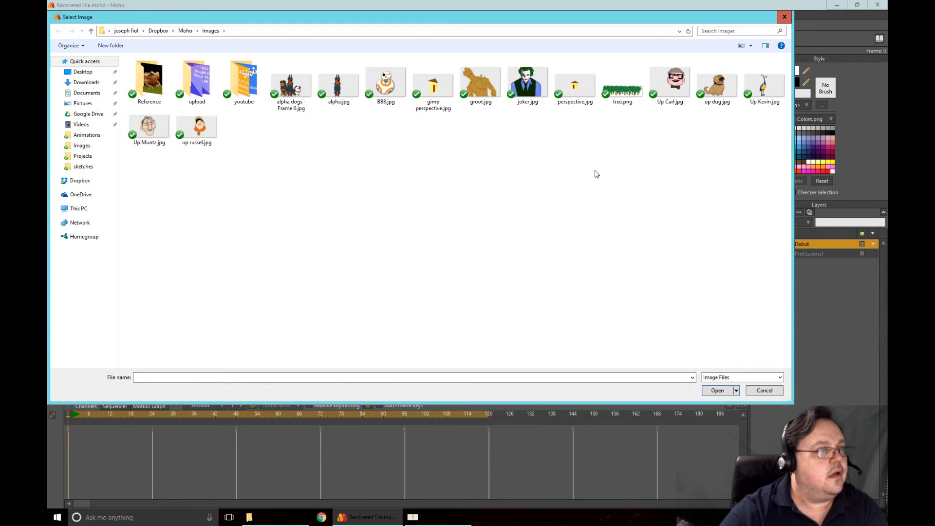
{"action": "left_click", "coordinate": [433, 87]}
{"action": "left_click", "coordinate": [717, 390]}
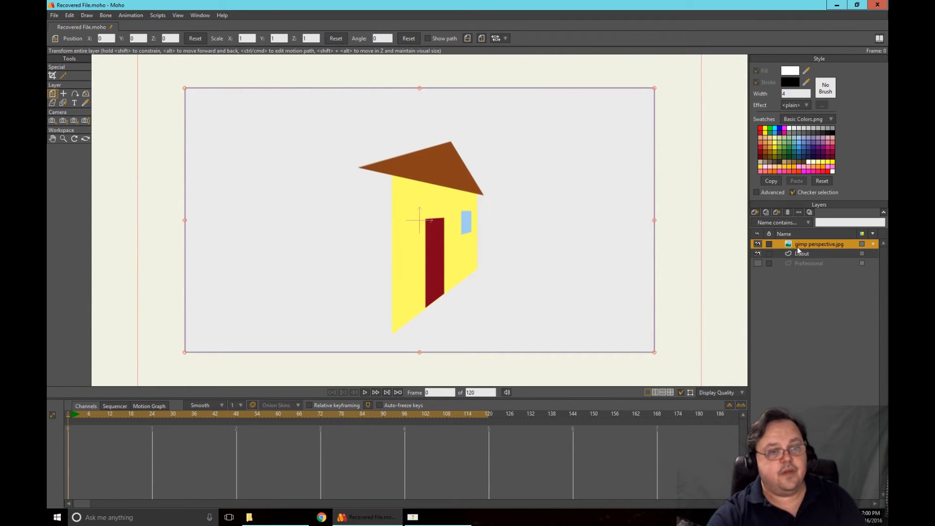
Place the gimp perspective.jpg layer below the Debut layer, then select Debut and hide its artwork
{"action": "left_click_drag", "start_coordinate": [797, 247], "coordinate": [805, 258]}
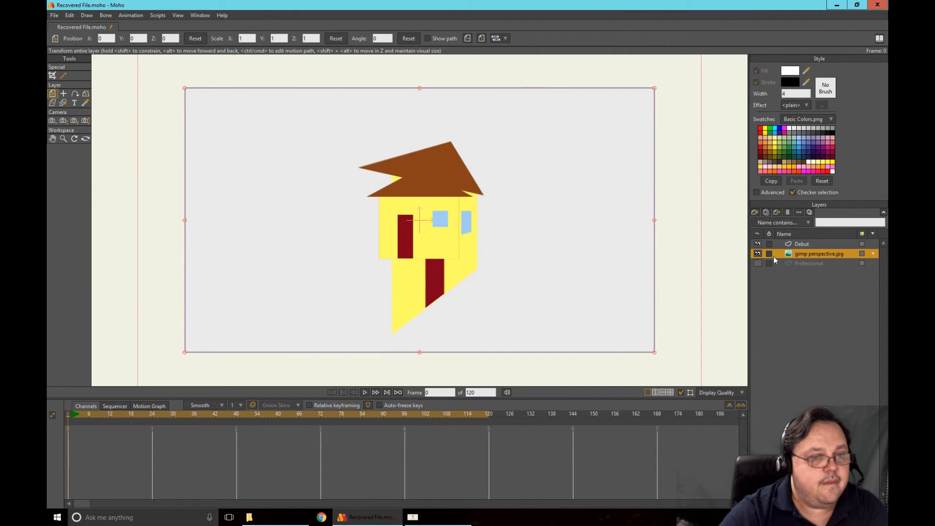
{"action": "left_click", "coordinate": [799, 245]}
{"action": "left_click", "coordinate": [758, 245]}
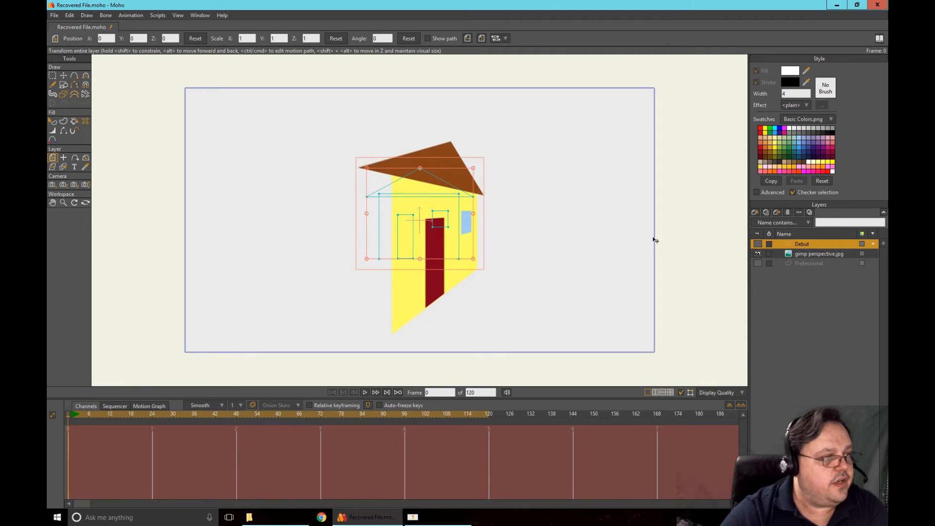
{"action": "scroll", "coordinate": [547, 220], "scroll_direction": "up", "scroll_amount": 3}
{"action": "left_click", "coordinate": [62, 76]}
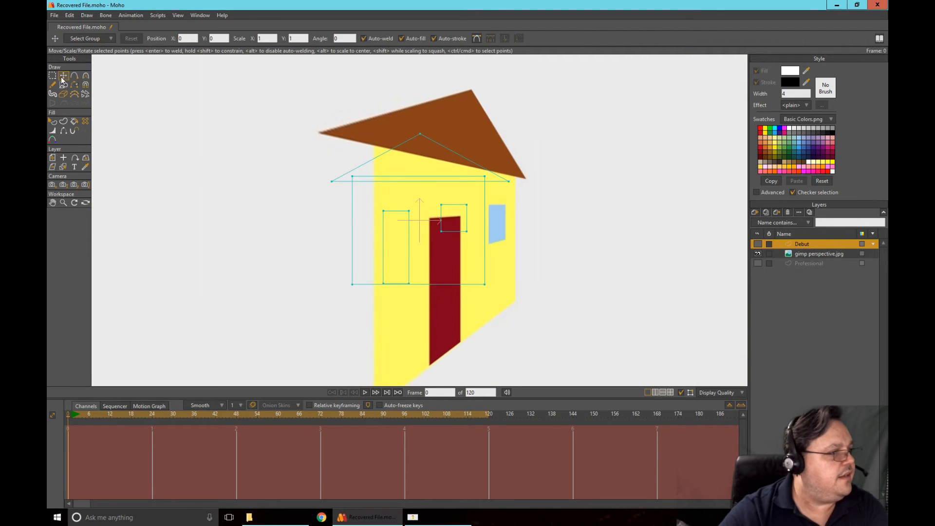
{"action": "left_click_drag", "start_coordinate": [443, 131], "coordinate": [482, 84]}
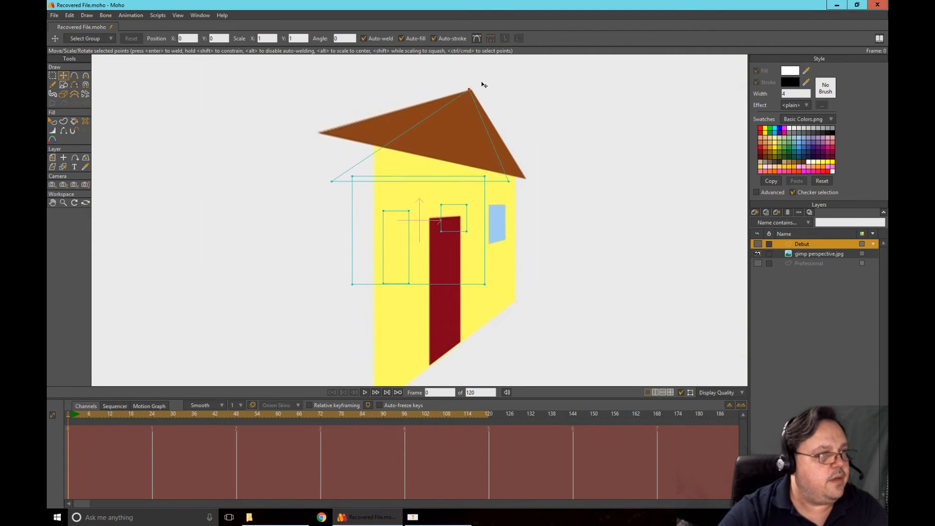
{"action": "left_click_drag", "start_coordinate": [527, 198], "coordinate": [548, 190]}
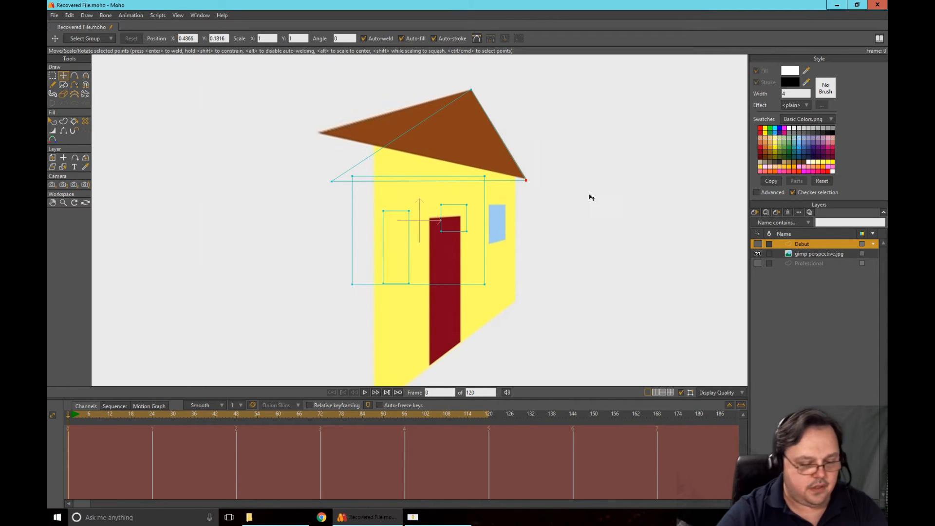
{"action": "key", "text": "ctrl+z"}
{"action": "key", "text": "ctrl+z"}
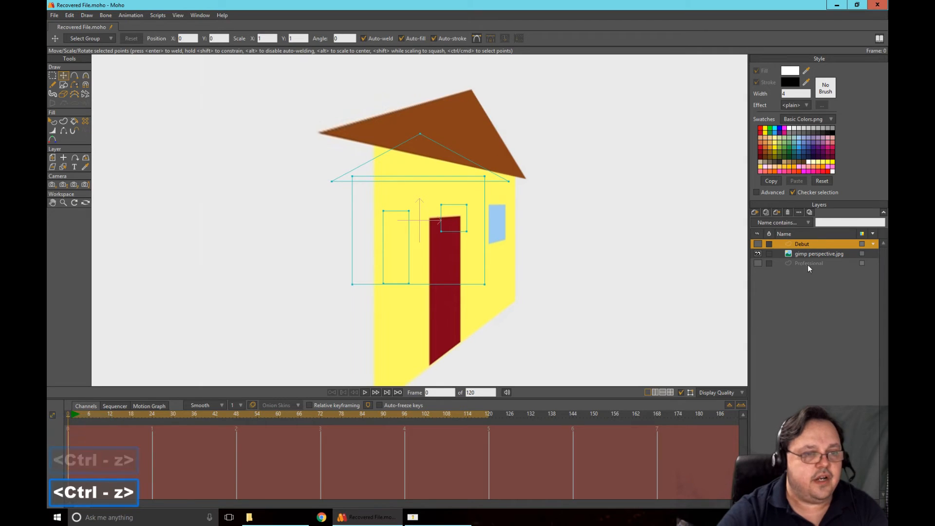
At frame 120, move the Debut roof's three corner points onto the roof corners in the GIMP image
{"action": "left_click", "coordinate": [488, 417]}
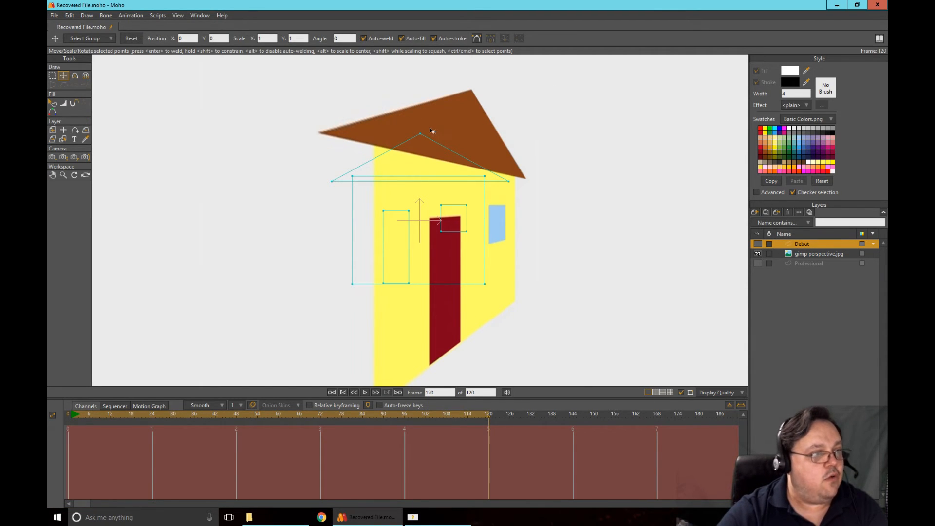
{"action": "left_click_drag", "start_coordinate": [430, 128], "coordinate": [483, 90]}
{"action": "left_click_drag", "start_coordinate": [520, 187], "coordinate": [537, 185]}
{"action": "scroll", "coordinate": [571, 195], "scroll_direction": "up", "scroll_amount": 3}
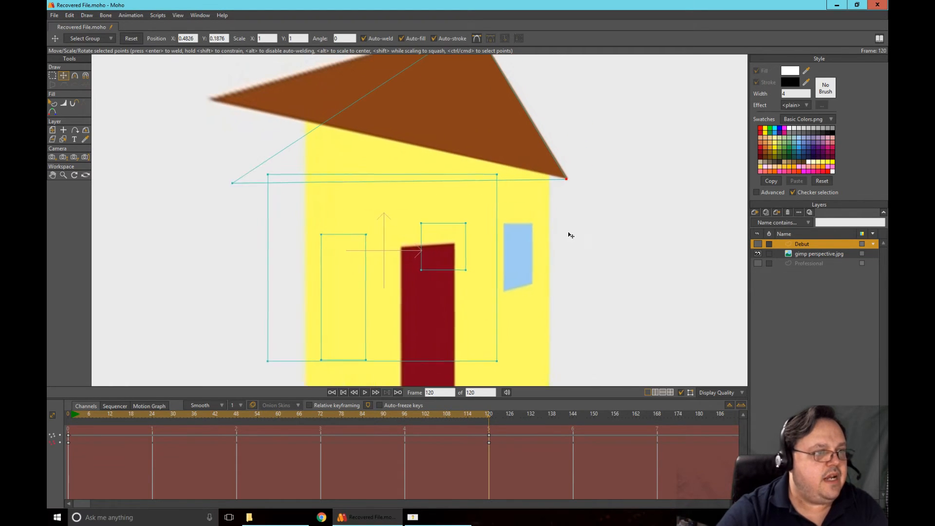
{"action": "left_click_drag", "start_coordinate": [570, 235], "coordinate": [558, 242]}
{"action": "left_click_drag", "start_coordinate": [569, 213], "coordinate": [571, 213]}
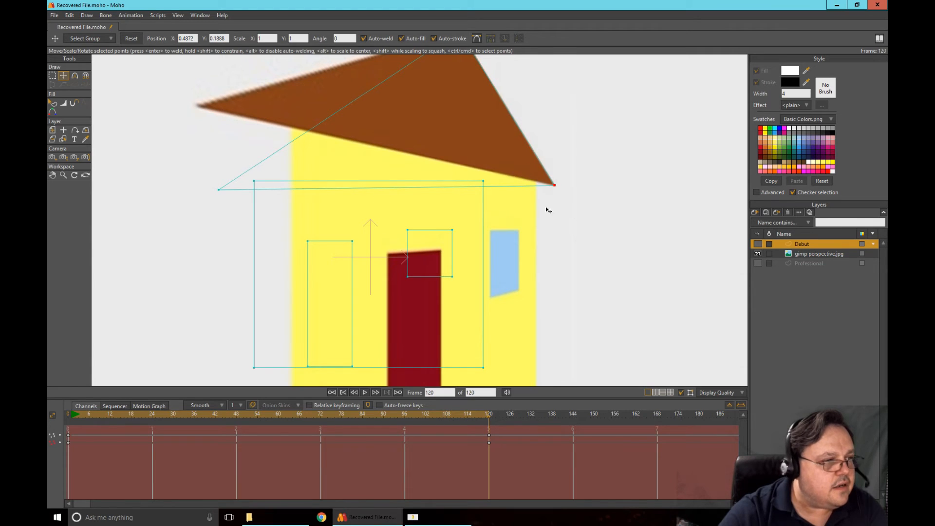
{"action": "left_click_drag", "start_coordinate": [230, 225], "coordinate": [209, 142]}
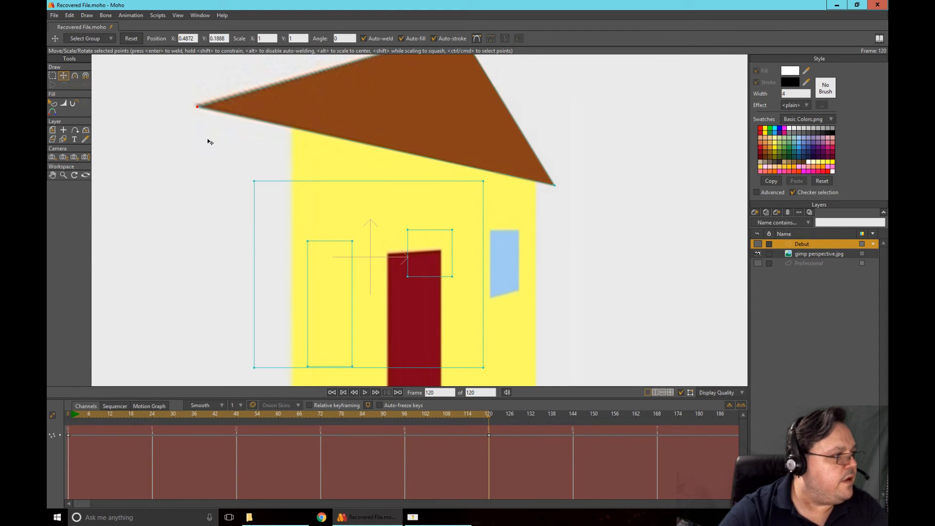
Move the four corner points of the Debut house's wall onto the yellow wall's corners in the GIMP image
{"action": "left_click_drag", "start_coordinate": [227, 195], "coordinate": [265, 136]}
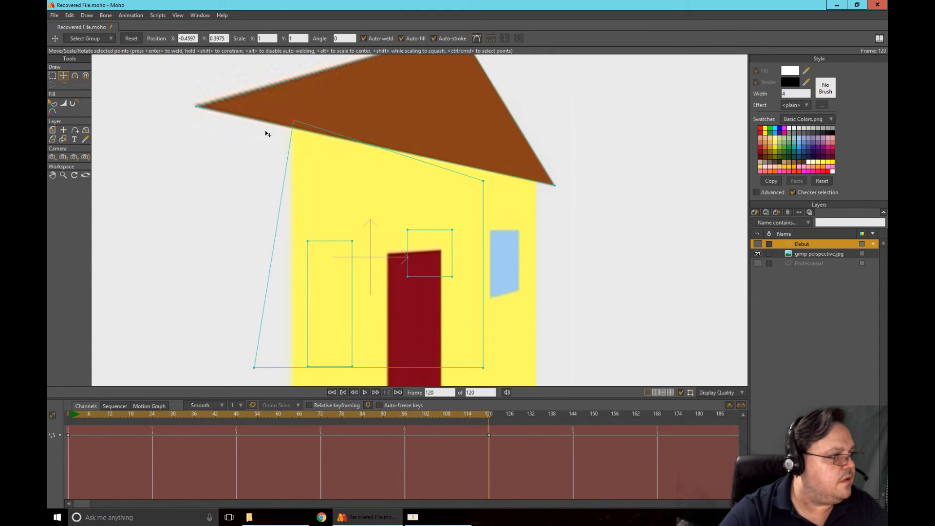
{"action": "left_click_drag", "start_coordinate": [229, 218], "coordinate": [267, 72]}
{"action": "left_click_drag", "start_coordinate": [207, 260], "coordinate": [223, 181]}
{"action": "scroll", "coordinate": [237, 202], "scroll_direction": "down", "scroll_amount": 2}
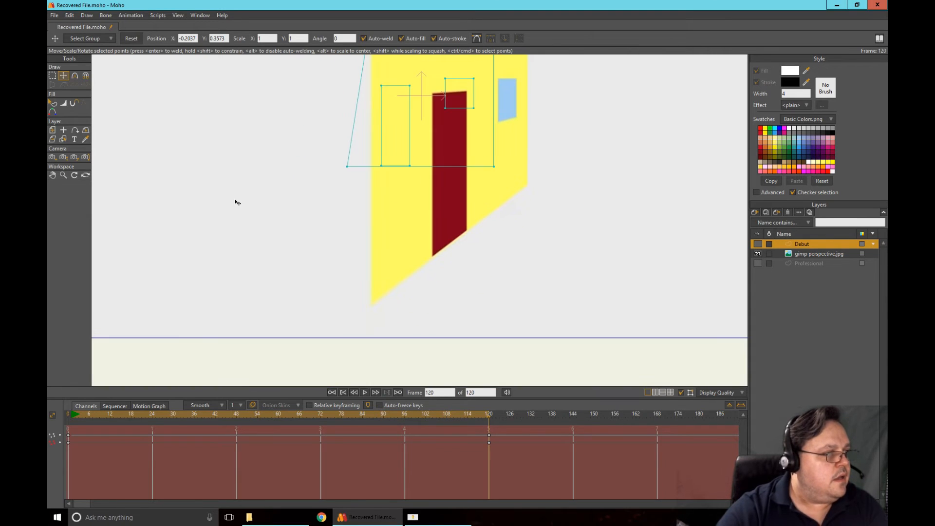
{"action": "left_click_drag", "start_coordinate": [349, 198], "coordinate": [374, 340]}
{"action": "left_click_drag", "start_coordinate": [543, 186], "coordinate": [399, 259]}
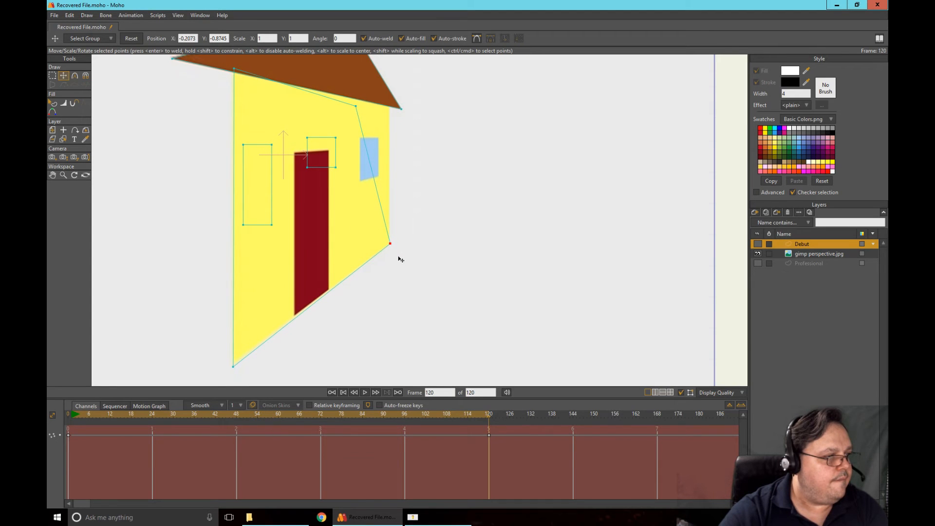
{"action": "left_click_drag", "start_coordinate": [432, 148], "coordinate": [439, 227]}
{"action": "left_click_drag", "start_coordinate": [369, 193], "coordinate": [371, 191]}
{"action": "key", "text": "ctrl+z"}
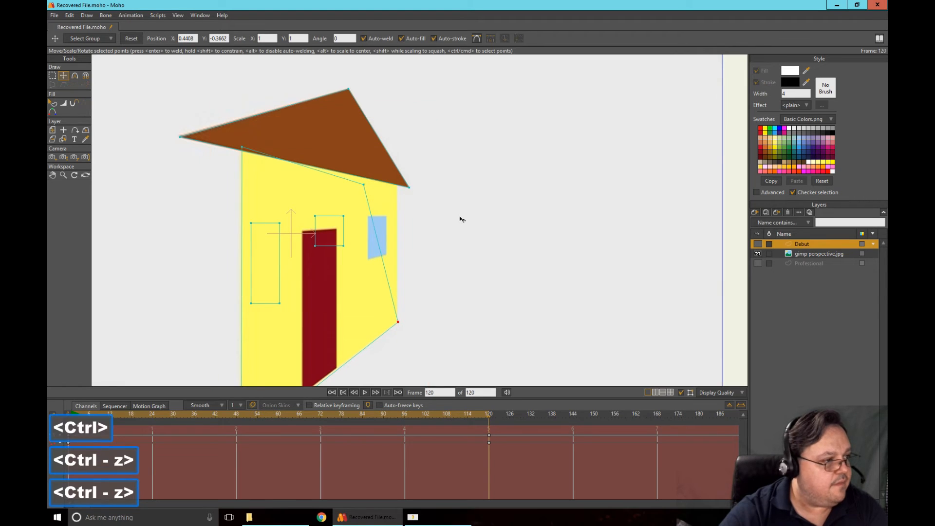
{"action": "left_click_drag", "start_coordinate": [375, 194], "coordinate": [404, 190]}
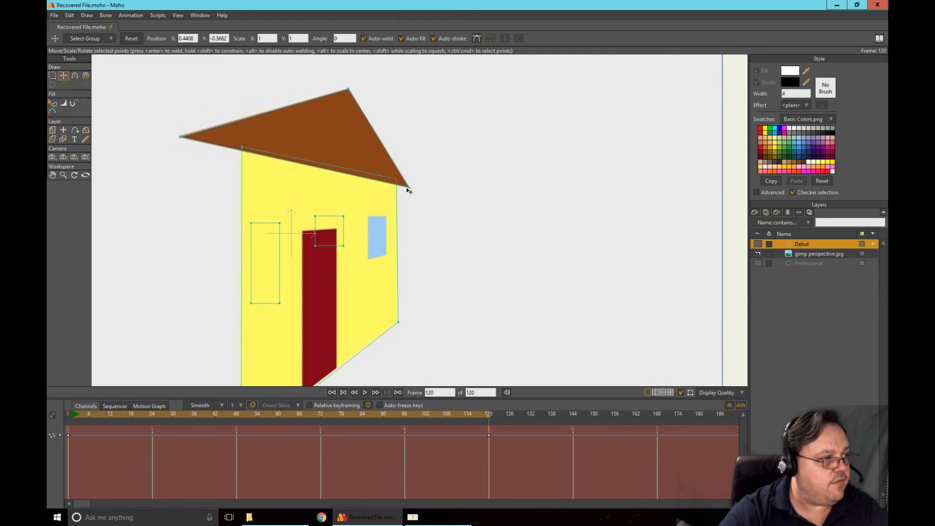
Move the window's corner points and the door's two top points onto their counterparts in the GIMP image
{"action": "left_click_drag", "start_coordinate": [456, 274], "coordinate": [530, 240]}
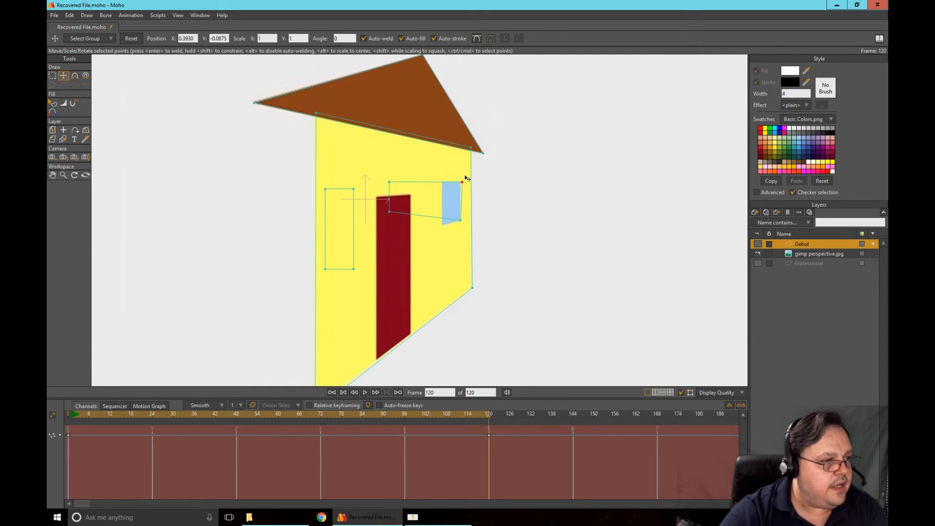
{"action": "scroll", "coordinate": [448, 215], "scroll_direction": "up", "scroll_amount": 3}
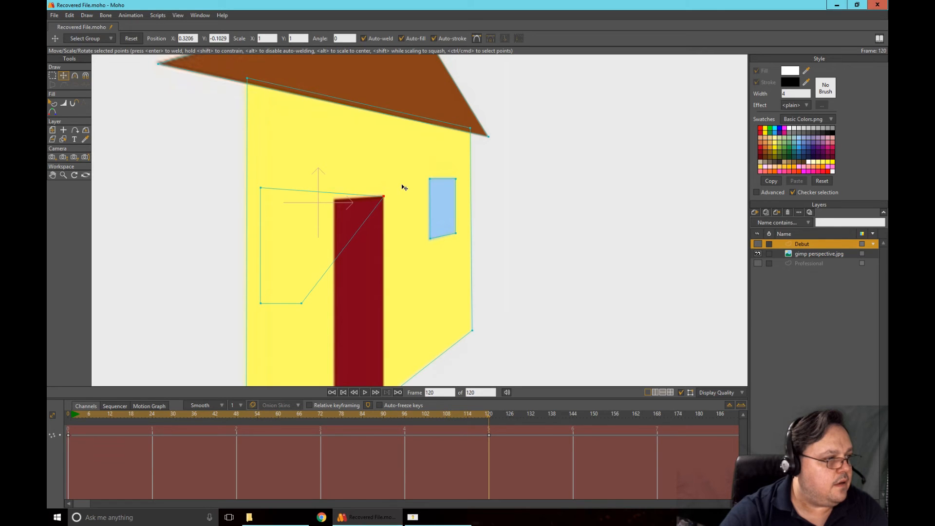
{"action": "left_click_drag", "start_coordinate": [402, 184], "coordinate": [402, 184]}
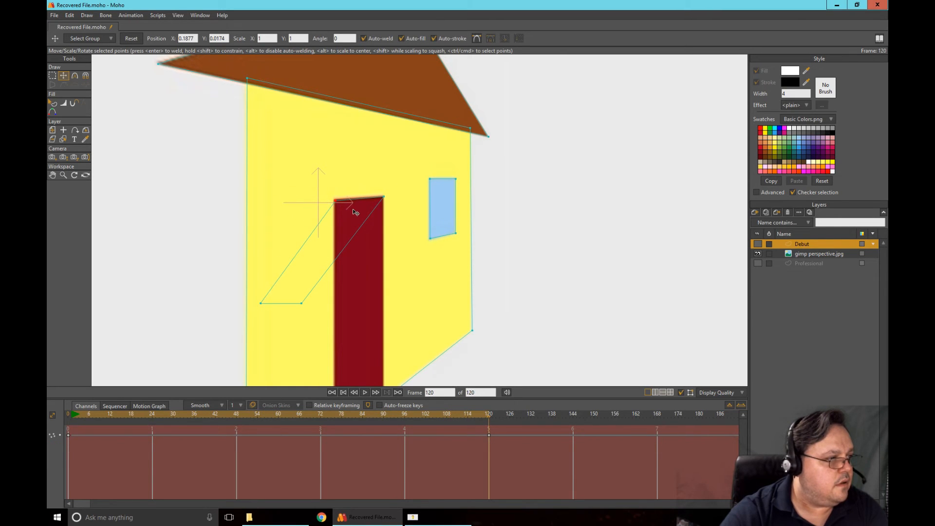
{"action": "left_click_drag", "start_coordinate": [352, 209], "coordinate": [352, 209]}
Move the door's two bottom points to the slanted lower edge of the wall, matching the GIMP image
{"action": "left_click_drag", "start_coordinate": [388, 287], "coordinate": [375, 152]}
{"action": "scroll", "coordinate": [360, 201], "scroll_direction": "down", "scroll_amount": 2}
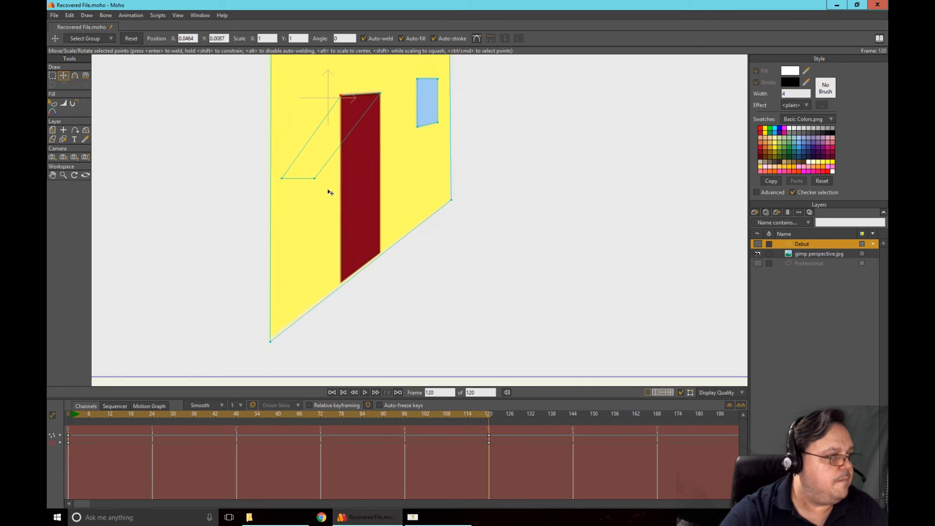
{"action": "left_click_drag", "start_coordinate": [330, 192], "coordinate": [394, 267]}
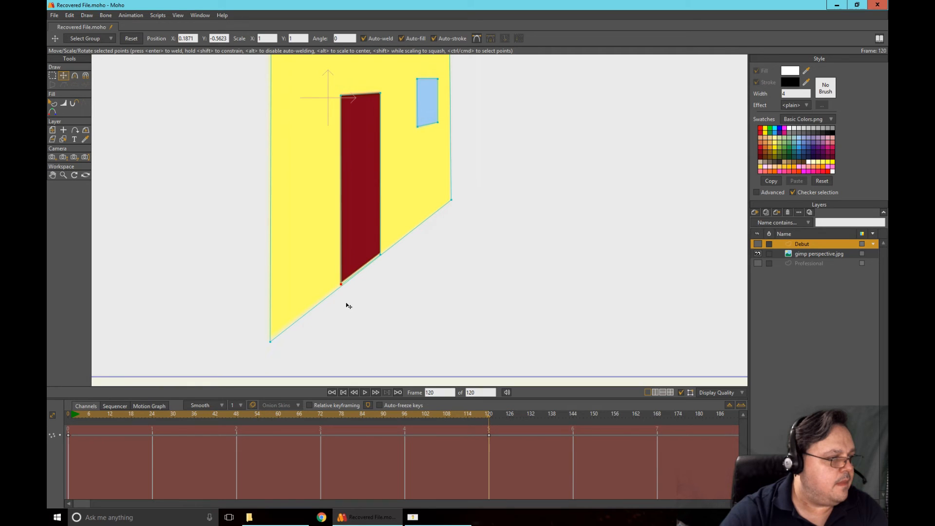
{"action": "scroll", "coordinate": [348, 306], "scroll_direction": "up", "scroll_amount": 5}
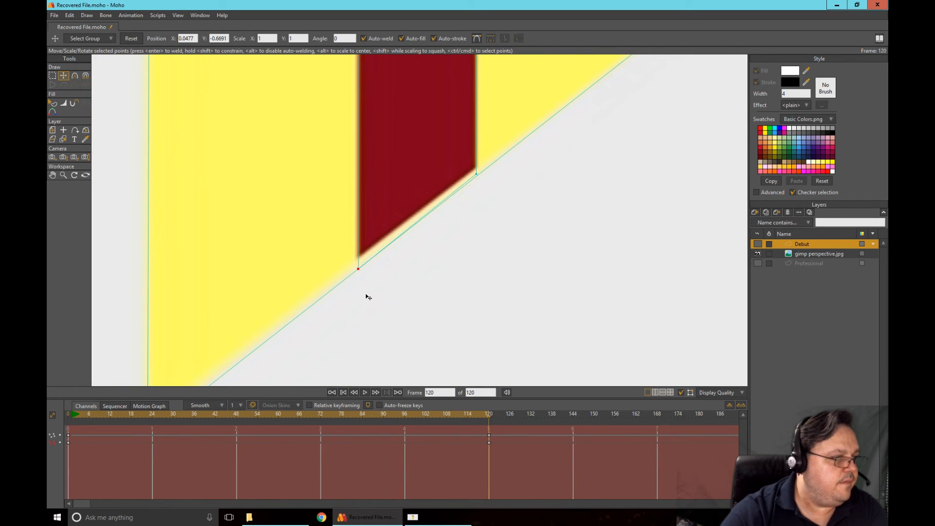
{"action": "left_click_drag", "start_coordinate": [365, 294], "coordinate": [367, 292]}
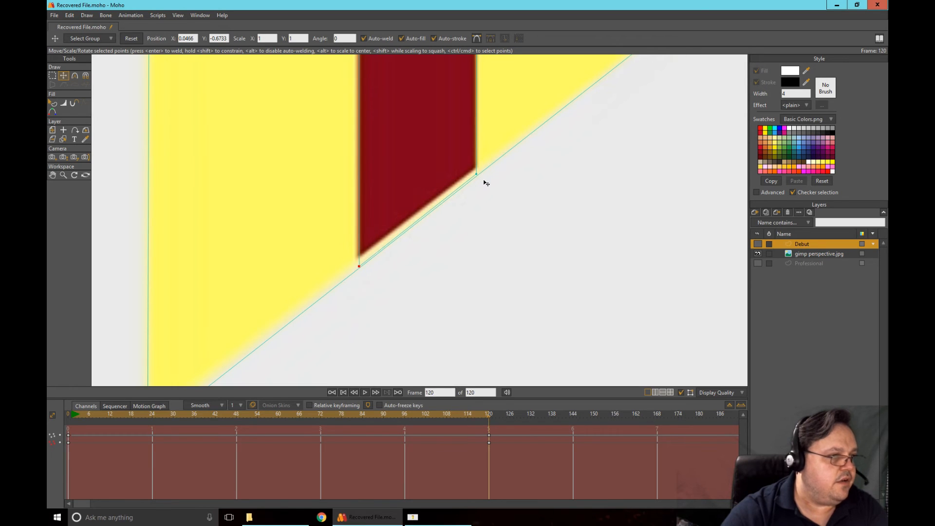
Show the Debut layer and hide the gimp perspective.jpg layer
{"action": "scroll", "coordinate": [514, 257], "scroll_direction": "down", "scroll_amount": 5}
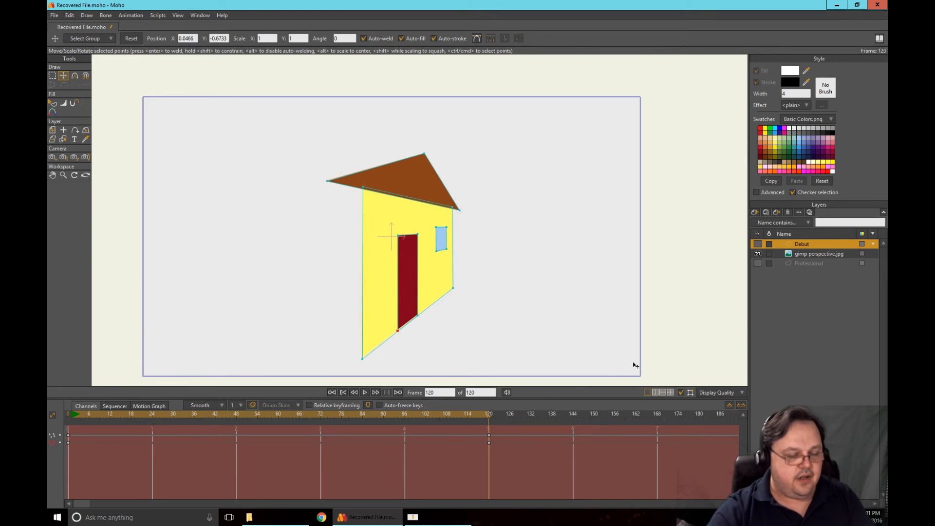
{"action": "left_click", "coordinate": [758, 244]}
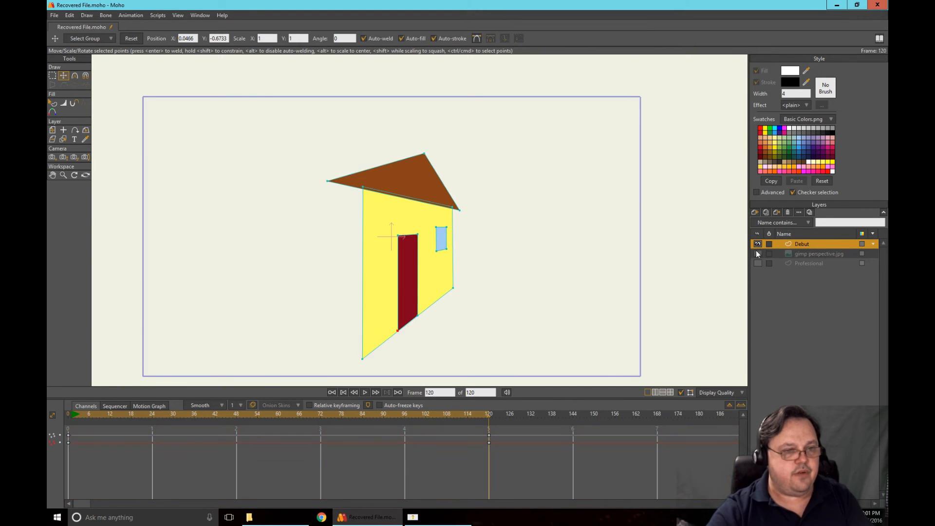
Play the Debut house's animation from frame 0 and show the Professional layer to compare the two perspectives
{"action": "key", "text": "space"}
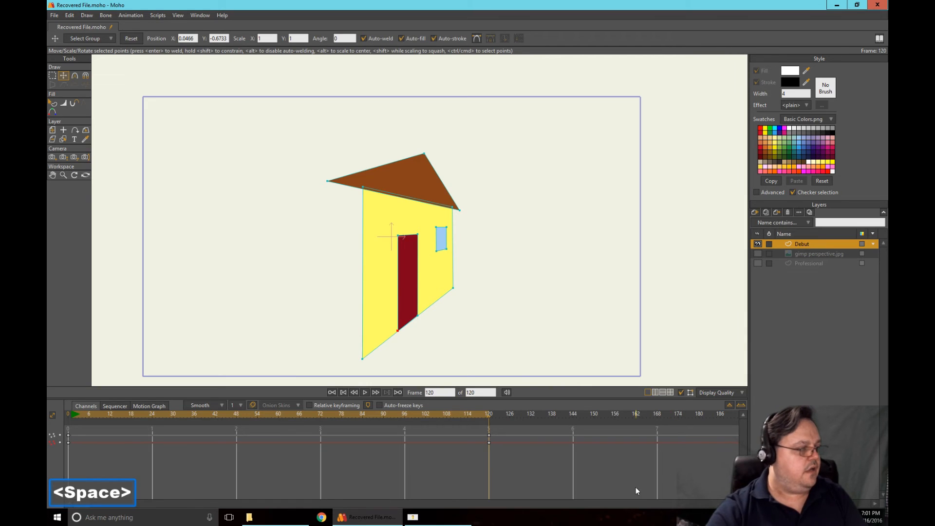
{"action": "left_click", "coordinate": [68, 415]}
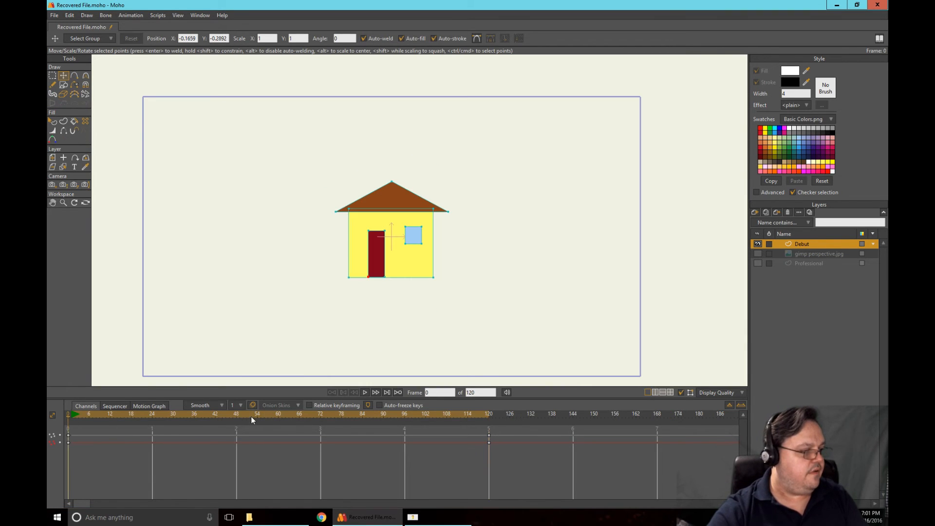
{"action": "left_click", "coordinate": [366, 392]}
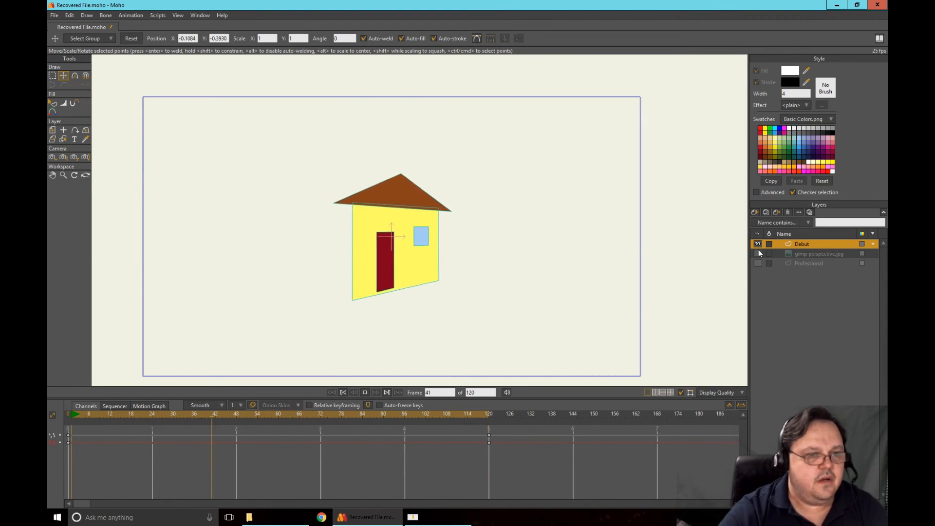
{"action": "left_click", "coordinate": [758, 264]}
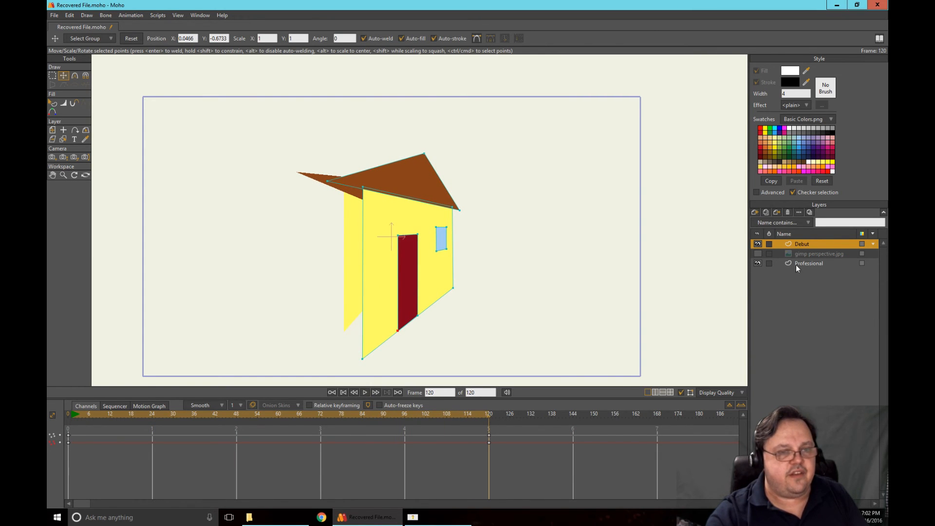
Hide the Professional layer and nudge the door's bottom-left point onto the wall's slanted lower edge at about Y -0.675
{"action": "left_click", "coordinate": [758, 263]}
{"action": "scroll", "coordinate": [541, 329], "scroll_direction": "up", "scroll_amount": 6}
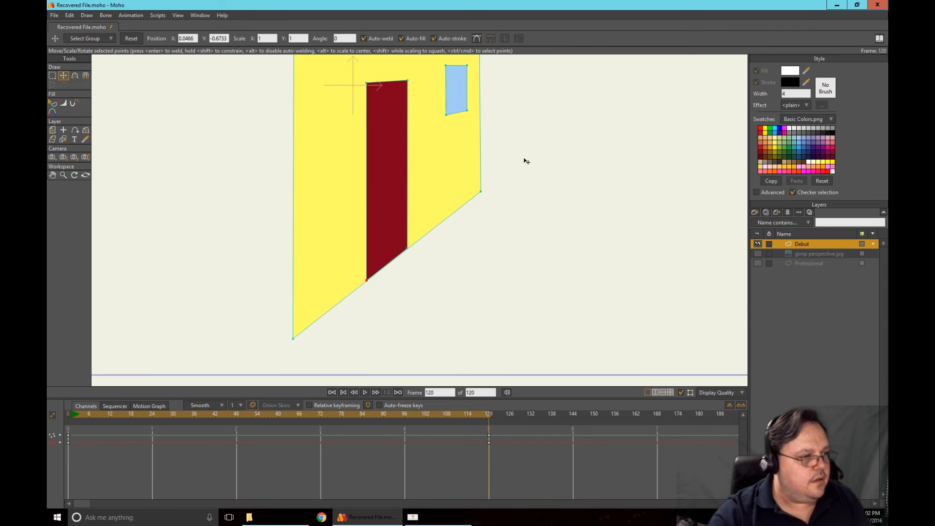
{"action": "scroll", "coordinate": [478, 276], "scroll_direction": "up", "scroll_amount": 3}
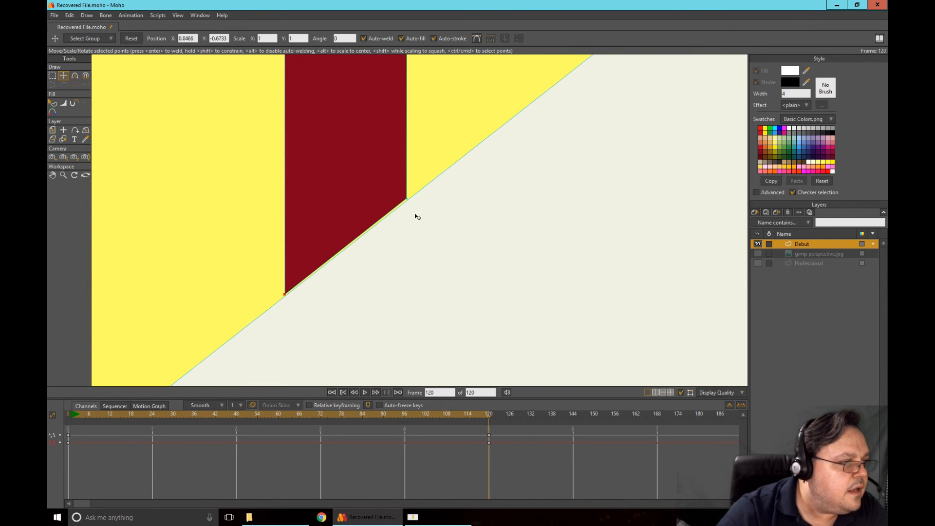
{"action": "left_click", "coordinate": [291, 299]}
{"action": "scroll", "coordinate": [437, 237], "scroll_direction": "down", "scroll_amount": 8}
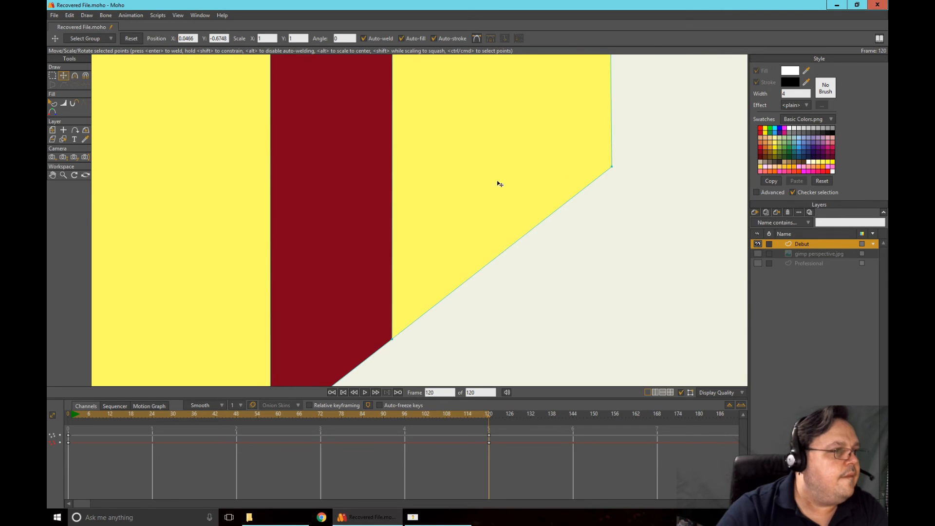
{"action": "scroll", "coordinate": [606, 165], "scroll_direction": "down", "scroll_amount": 4}
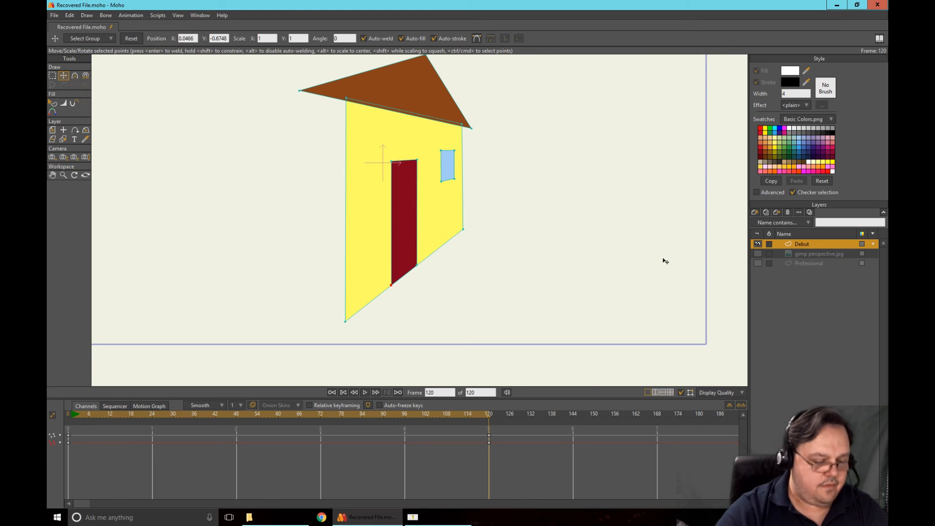
Play the animation with the Professional layer shown, hiding and showing the Debut layer to compare both houses
{"action": "key", "text": "space"}
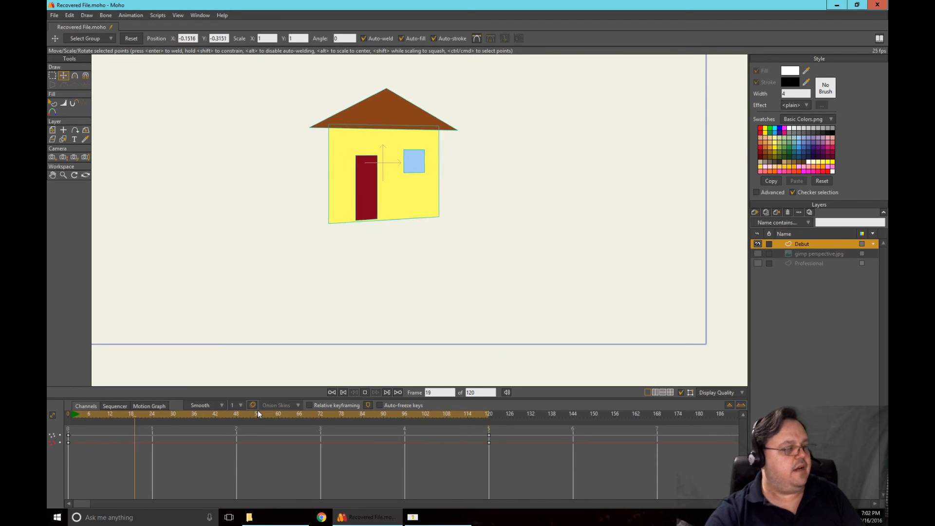
{"action": "left_click", "coordinate": [758, 263]}
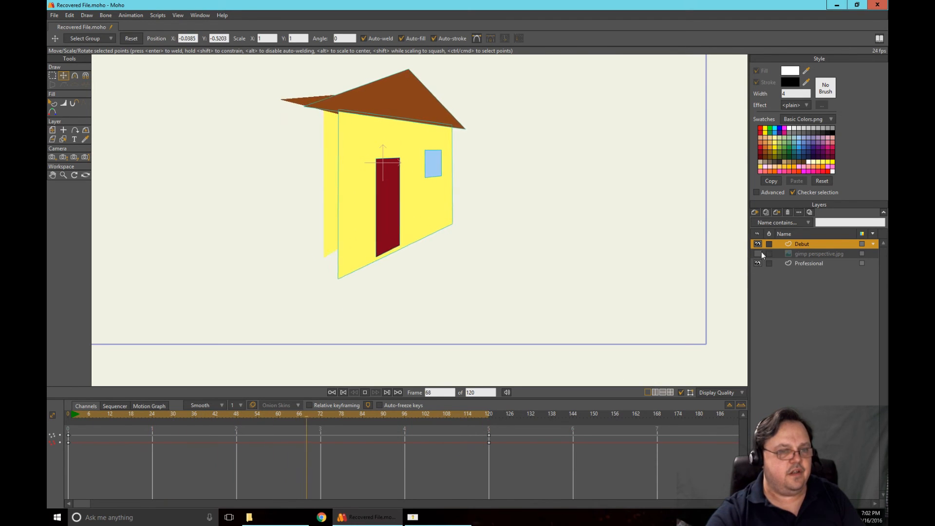
{"action": "left_click", "coordinate": [758, 244]}
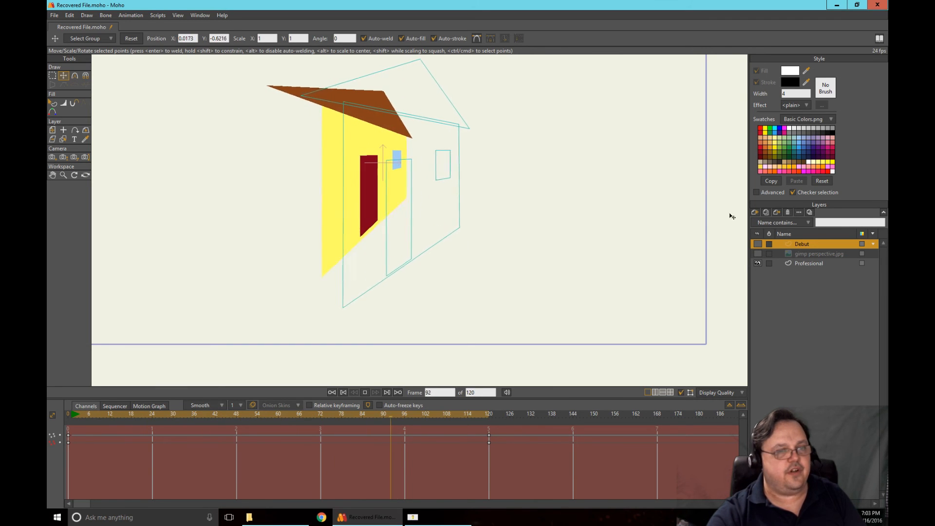
{"action": "left_click", "coordinate": [757, 243]}
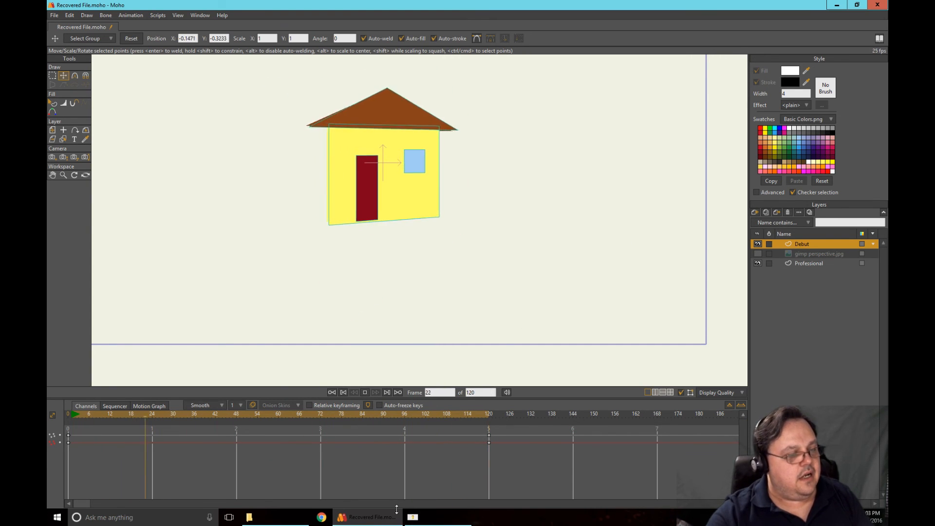
Switch to GIMP and try to start a Perspective transform on the whole image
{"action": "left_click", "coordinate": [438, 517]}
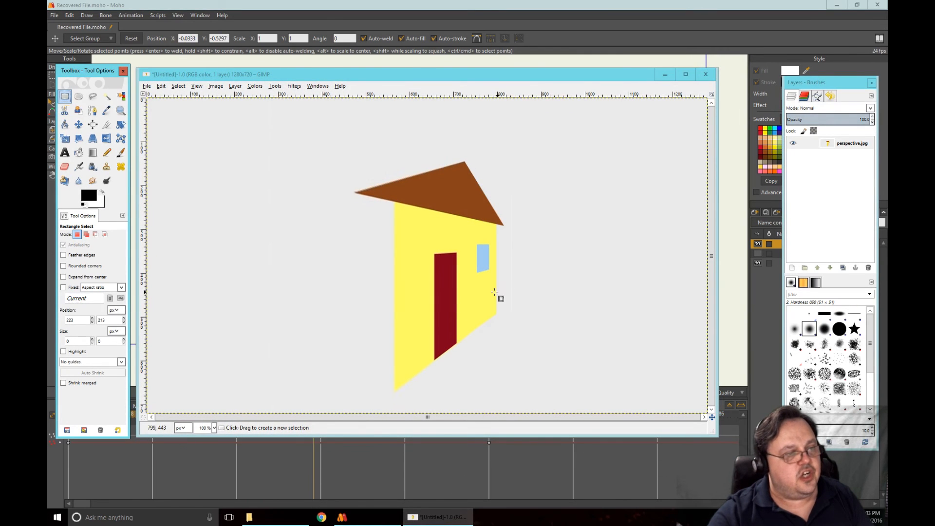
{"action": "left_click", "coordinate": [93, 141]}
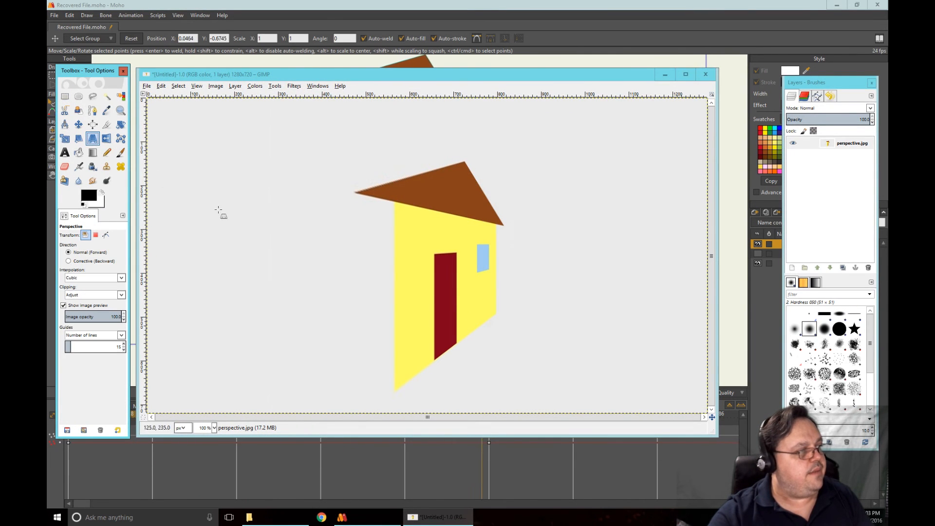
{"action": "left_click", "coordinate": [428, 293]}
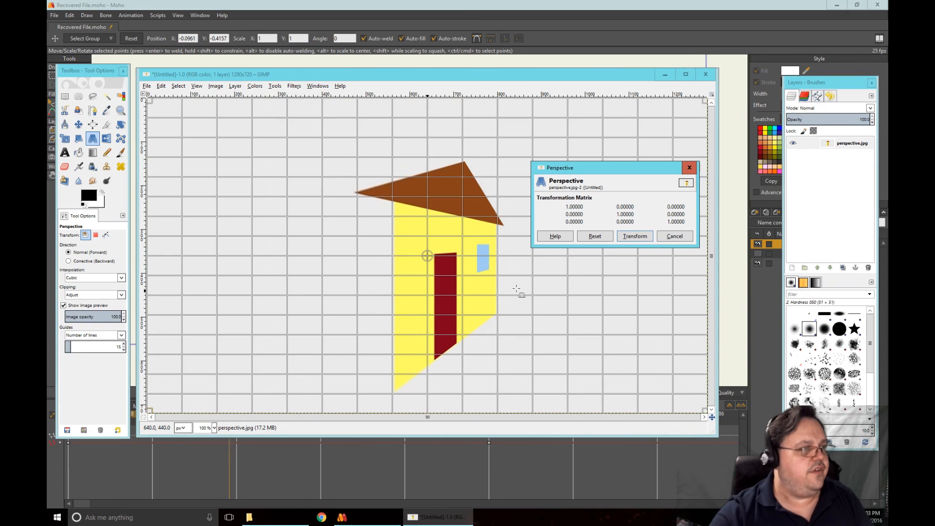
{"action": "left_click", "coordinate": [674, 236]}
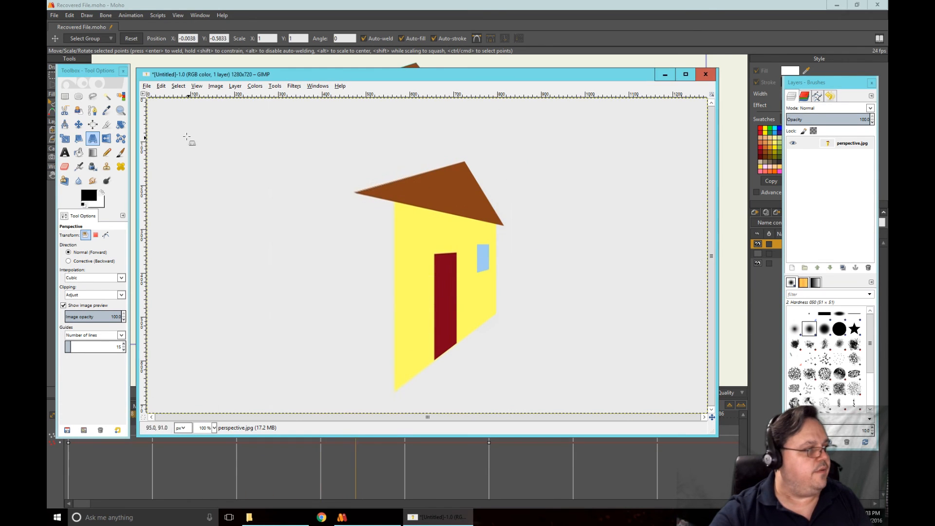
Make a rectangular selection around the house and try the Perspective tool by pulling its lower-left corner outward and up
{"action": "left_click", "coordinate": [64, 96]}
{"action": "left_click_drag", "start_coordinate": [313, 131], "coordinate": [539, 399]}
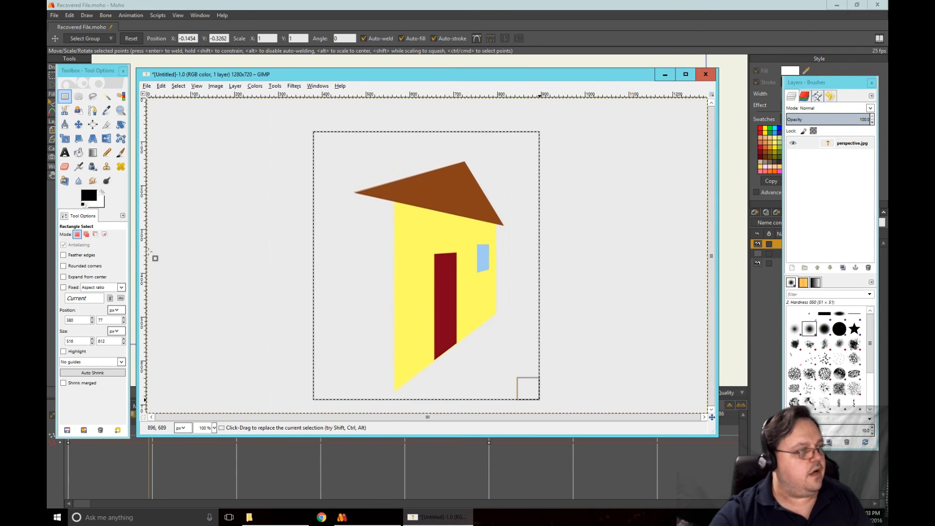
{"action": "left_click", "coordinate": [92, 139]}
{"action": "left_click", "coordinate": [438, 293]}
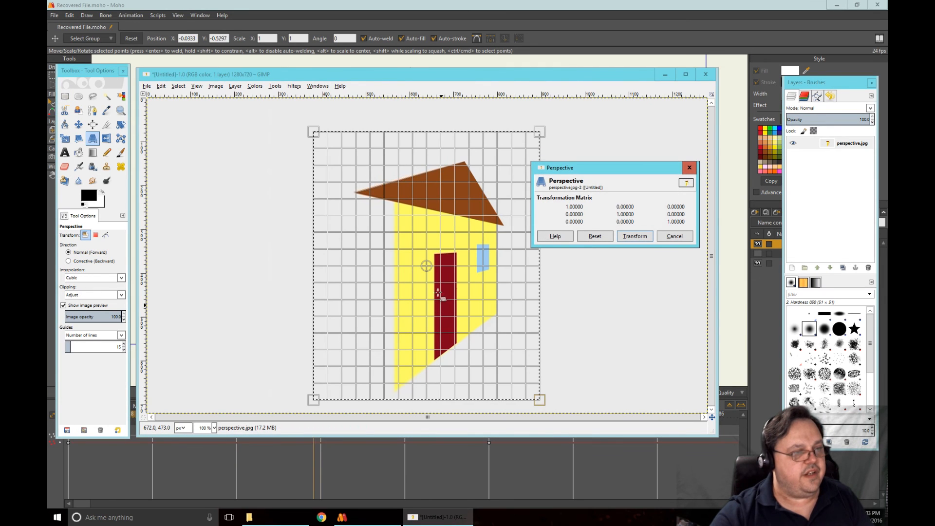
{"action": "left_click_drag", "start_coordinate": [348, 374], "coordinate": [272, 357]}
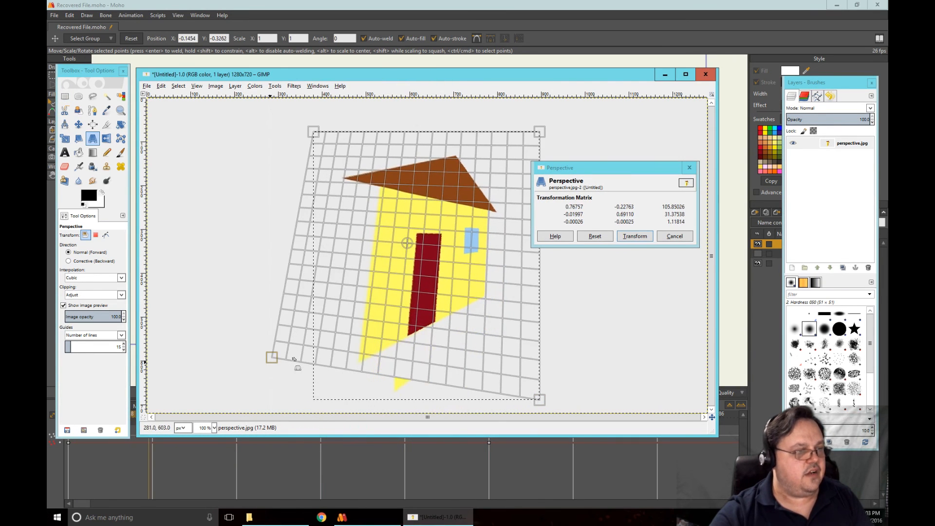
{"action": "left_click", "coordinate": [683, 237]}
Close the untitled GIMP image, discarding its changes, and return to Moho
{"action": "left_click", "coordinate": [706, 74]}
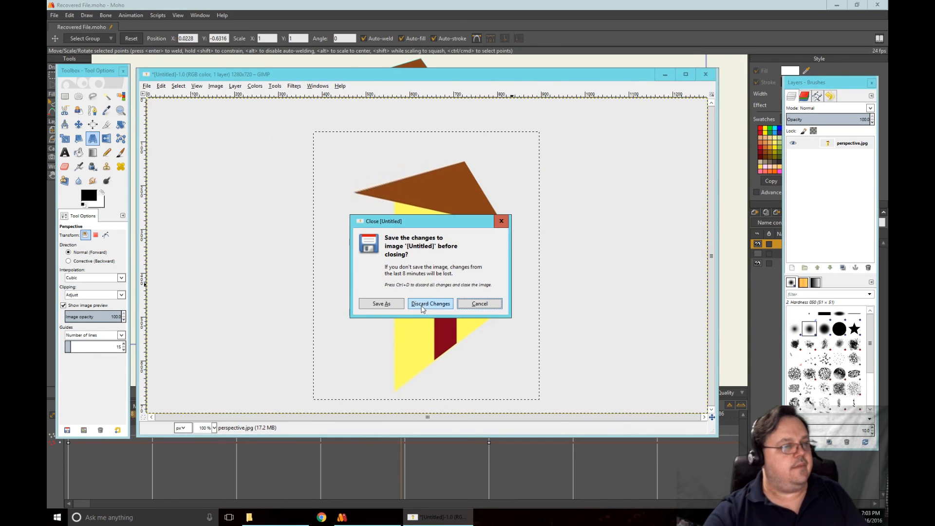
{"action": "left_click", "coordinate": [431, 302]}
{"action": "left_click", "coordinate": [401, 74]}
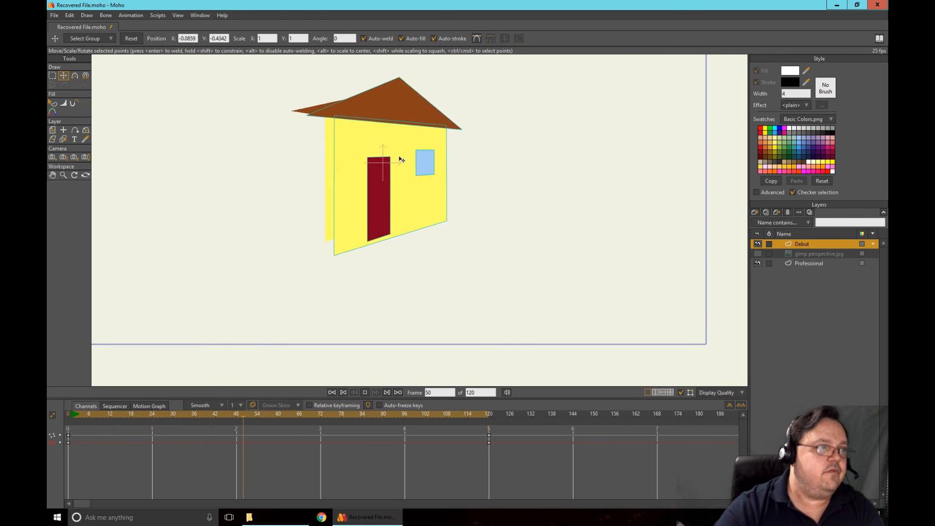
{"action": "left_click", "coordinate": [248, 517]}
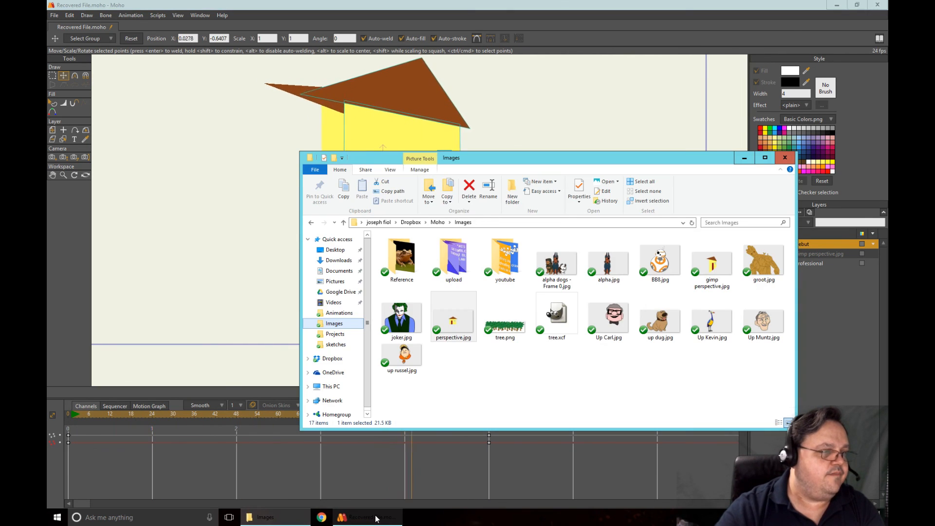
{"action": "mouse_move", "coordinate": [373, 516]}
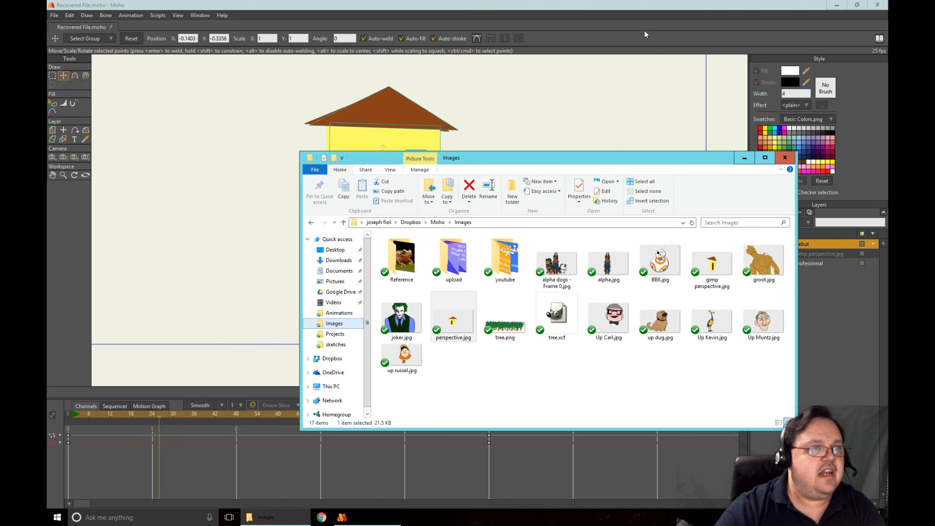
{"action": "left_click", "coordinate": [401, 491]}
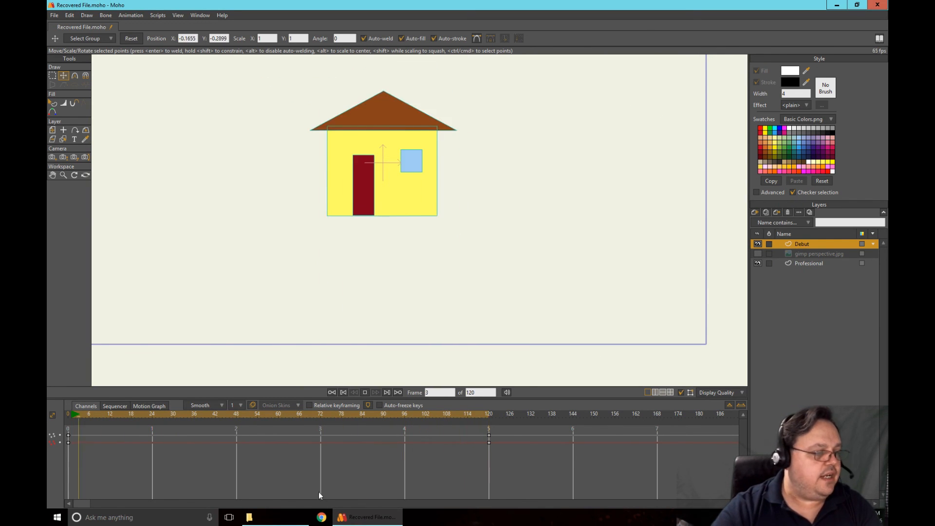
Stop playback, return to frame 0, and move all points of the Professional house beside the Debut house, to about X -0.88
{"action": "left_click", "coordinate": [365, 392]}
{"action": "left_click", "coordinate": [343, 393]}
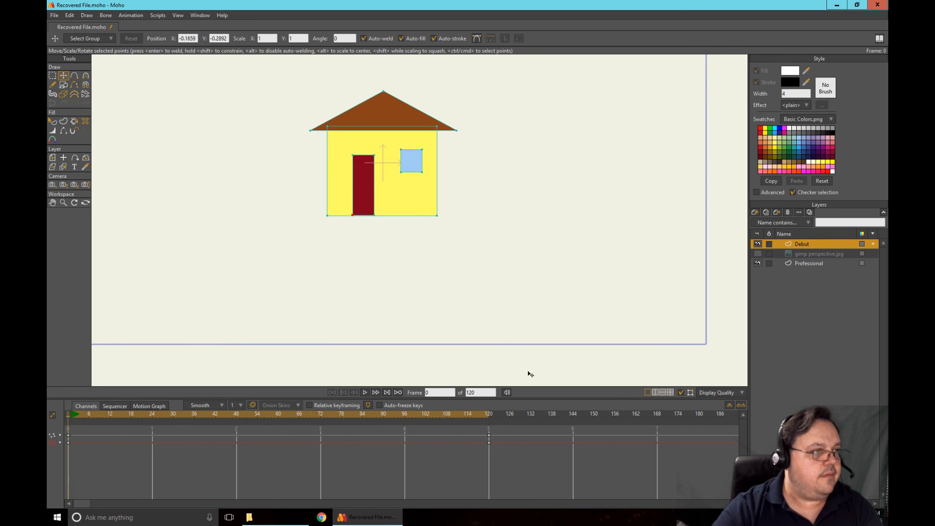
{"action": "left_click", "coordinate": [802, 263]}
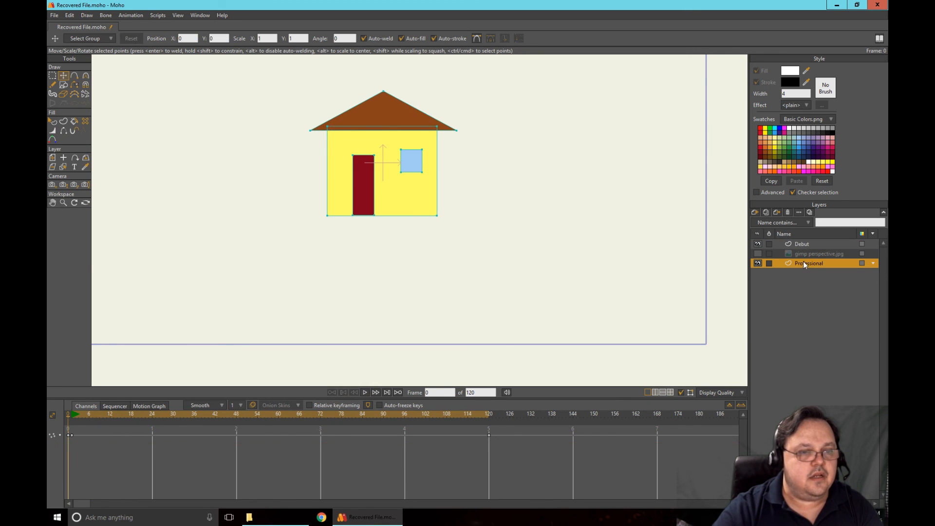
{"action": "key", "text": "ctrl+a"}
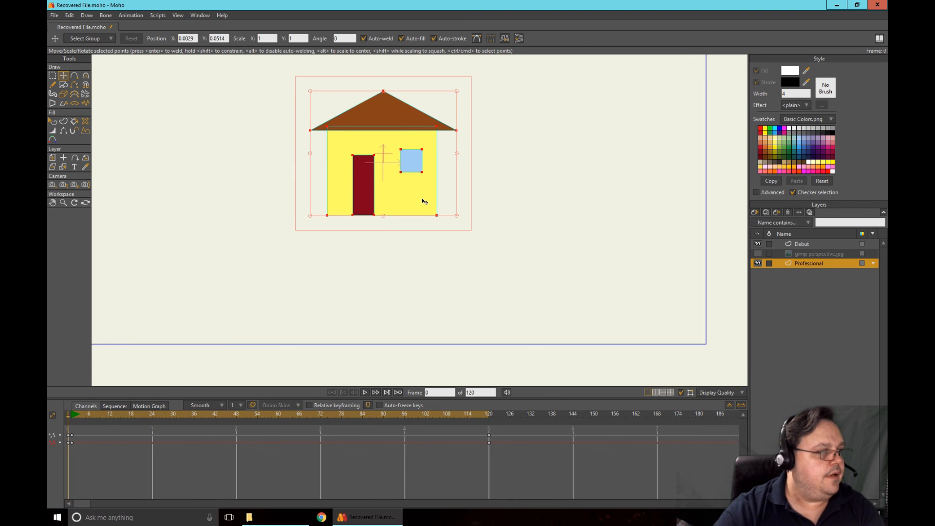
{"action": "left_click_drag", "start_coordinate": [424, 201], "coordinate": [263, 203]}
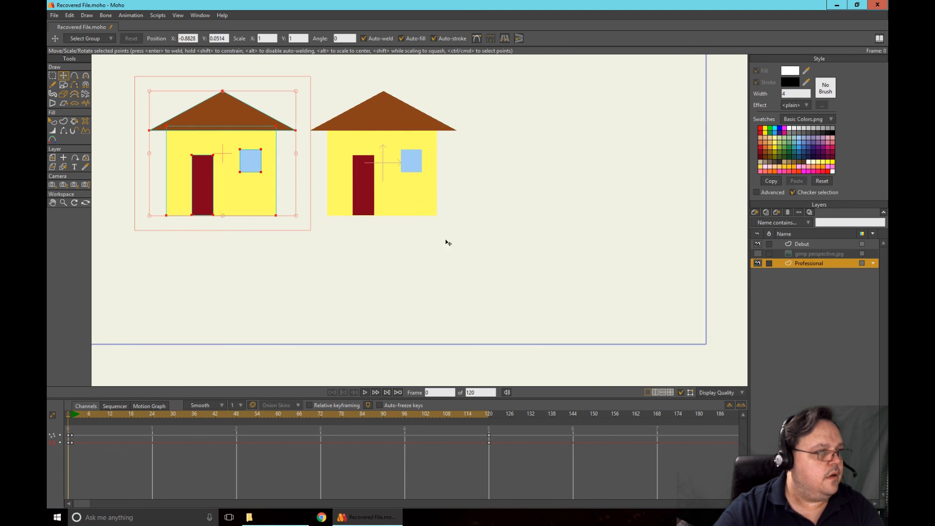
Select the Debut layer and undo the move of the Professional house
{"action": "left_click", "coordinate": [798, 243]}
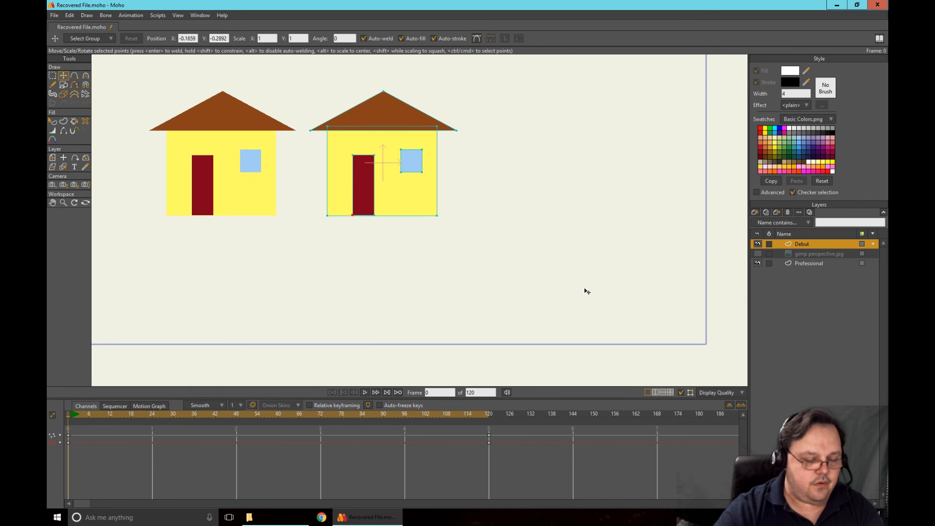
{"action": "key", "text": "ctrl+z"}
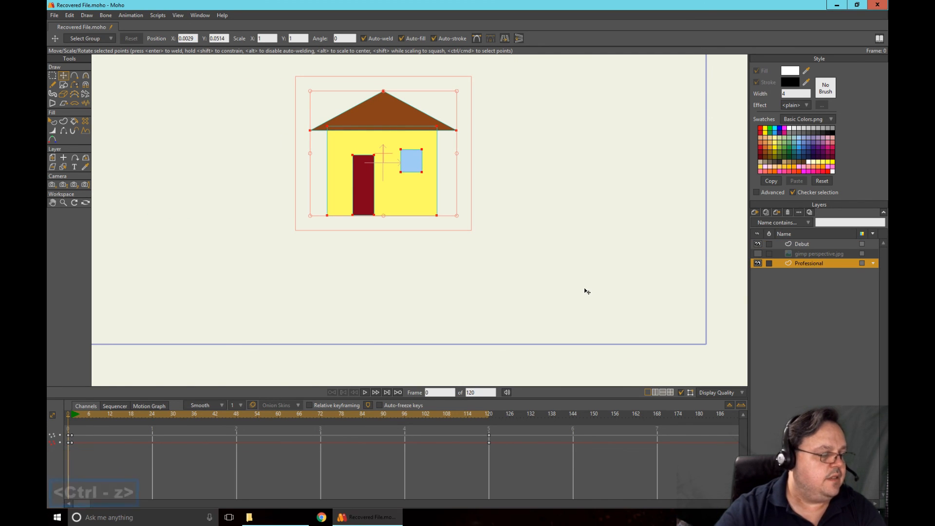